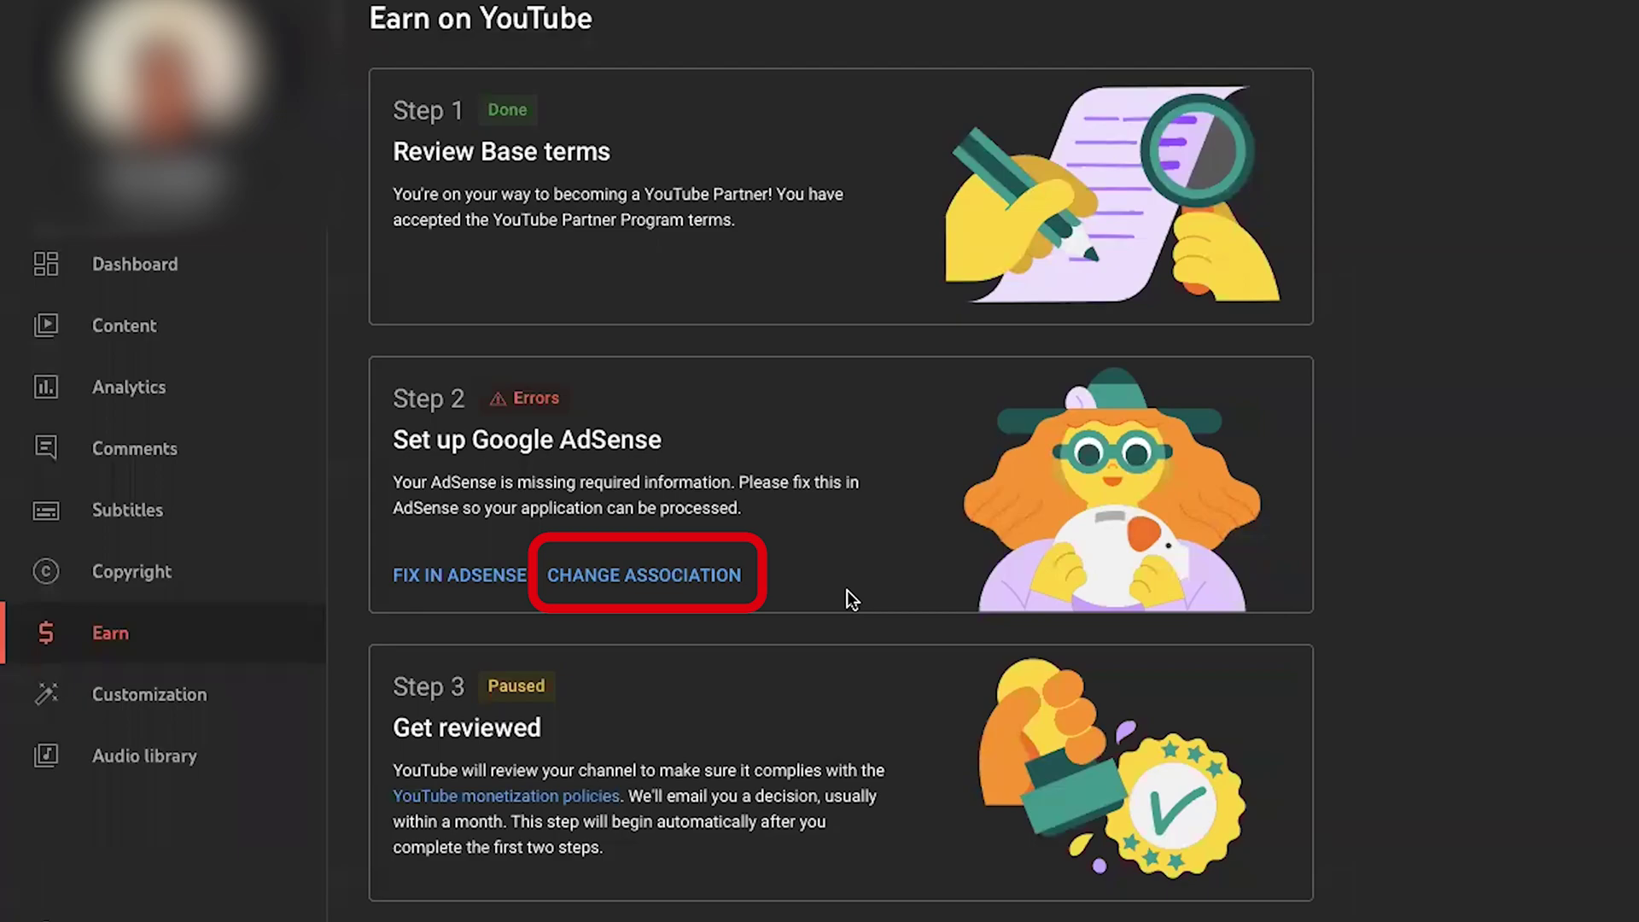
# Start changing the channel's AdSense association and pass the 'Verify it's you' check
pyautogui.click(649, 586)
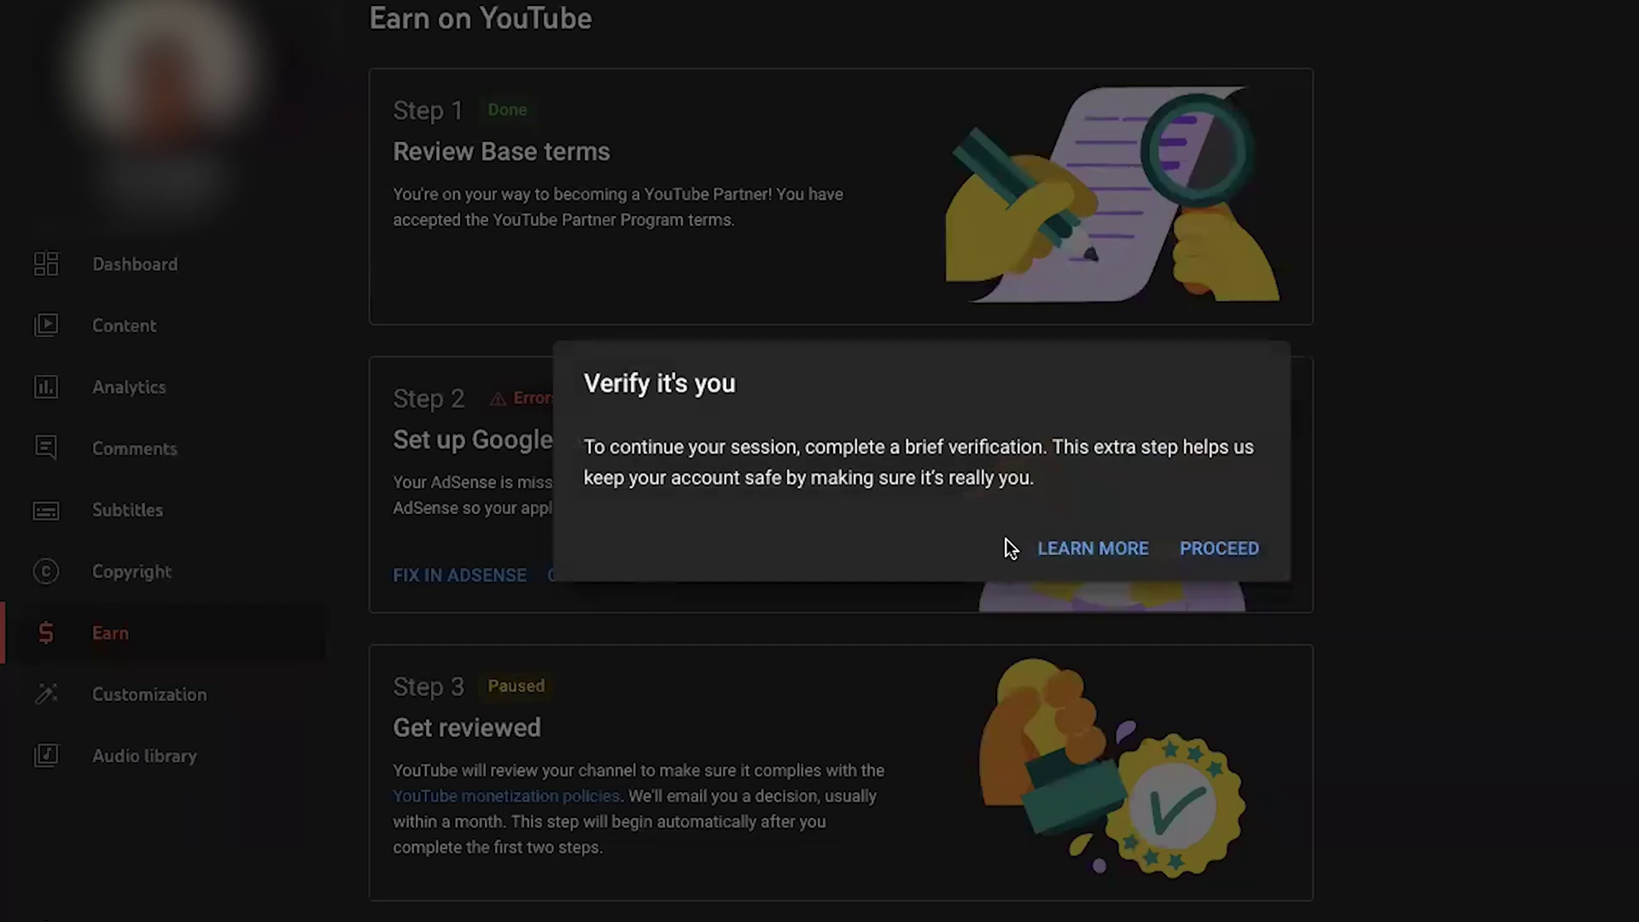
pyautogui.click(1213, 550)
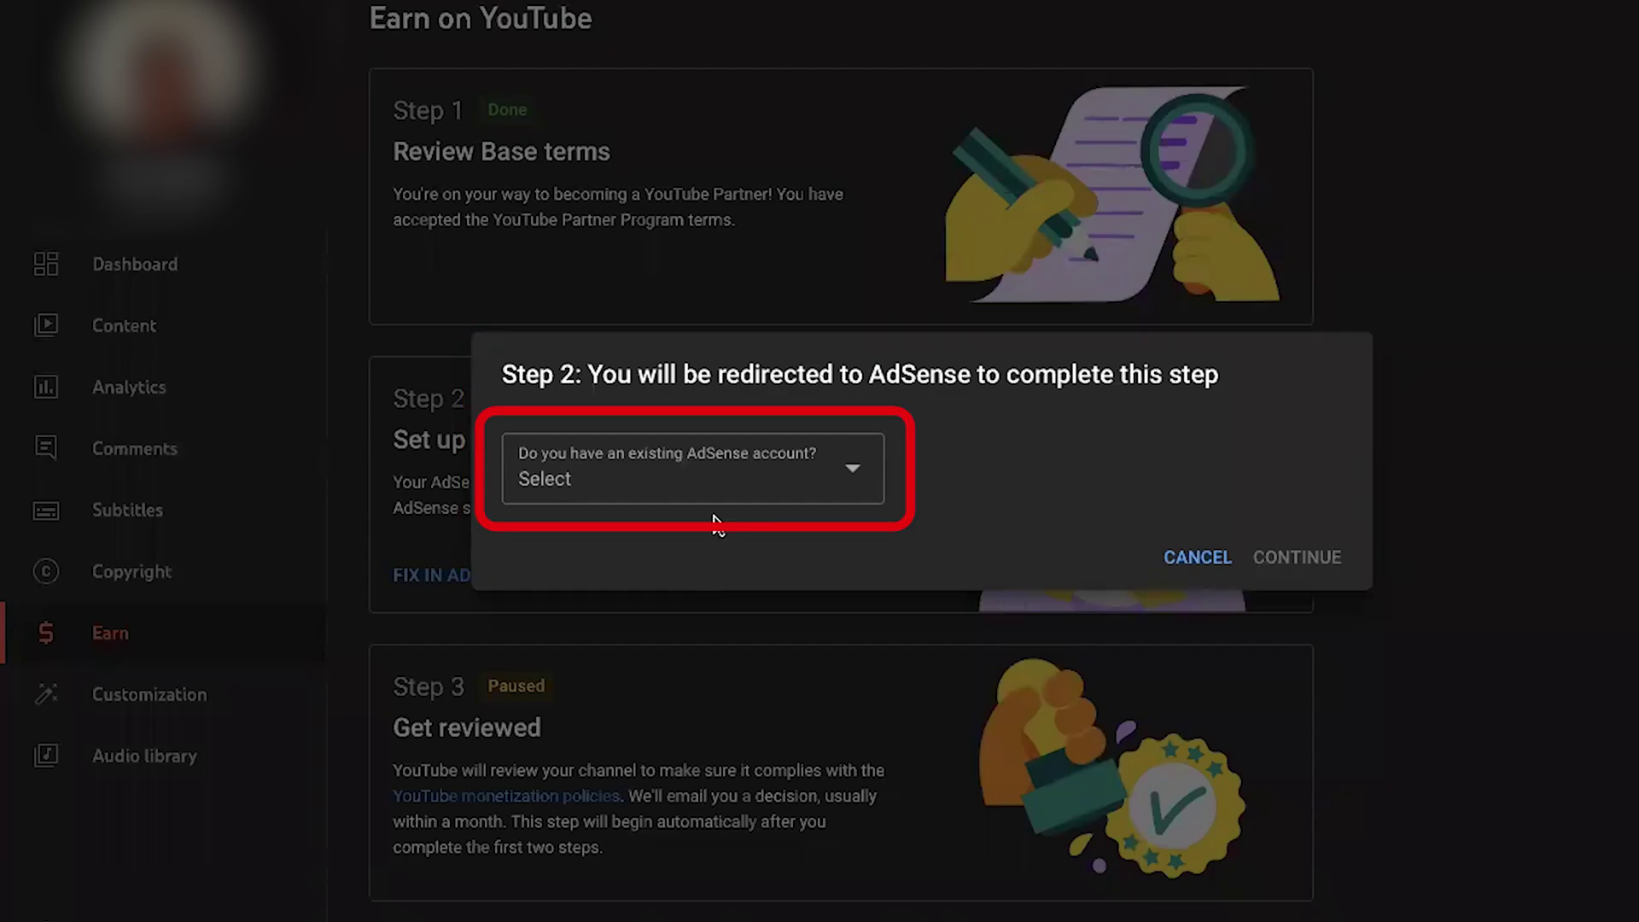
# Answer 'No, I don't have an existing account' in the AdSense dialog and continue
pyautogui.click(845, 470)
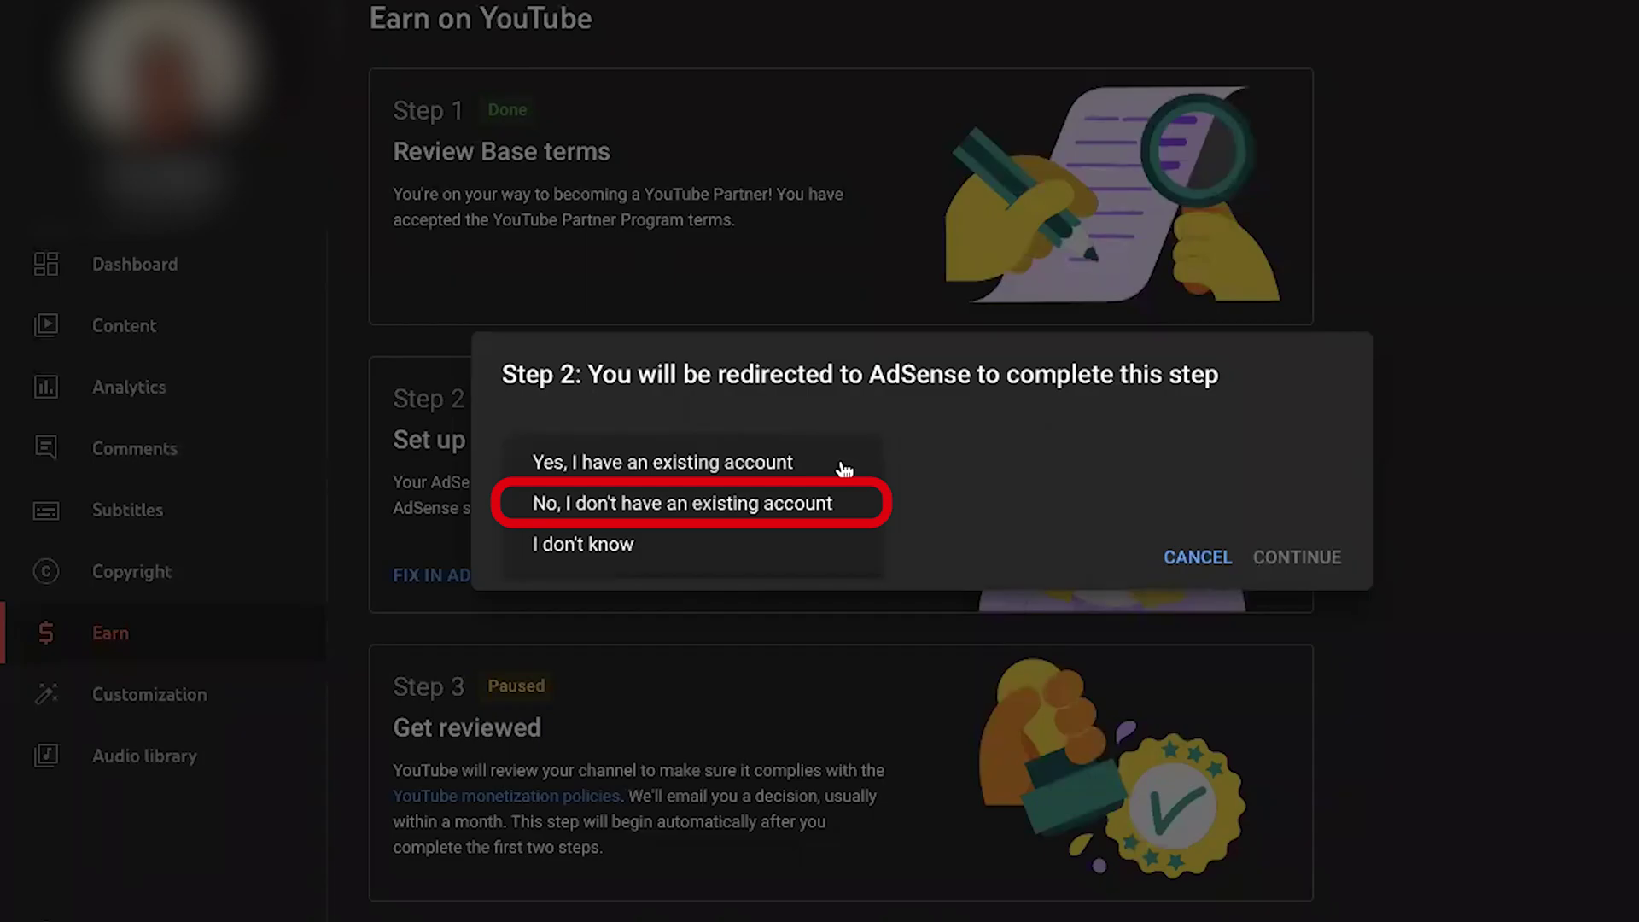
pyautogui.click(777, 504)
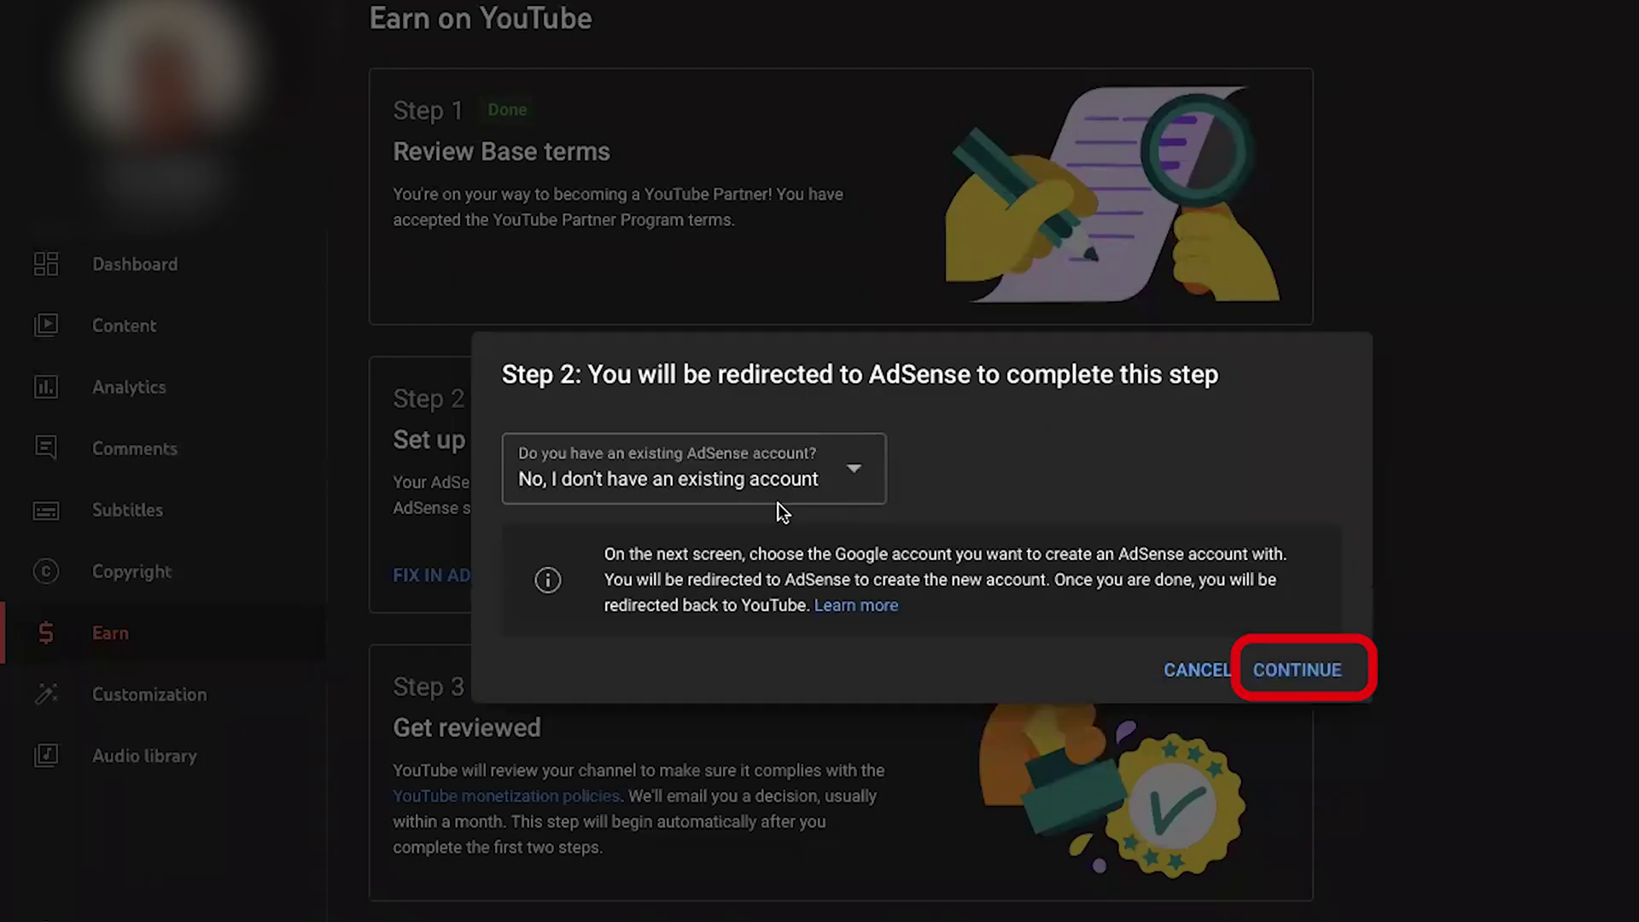
pyautogui.click(1301, 669)
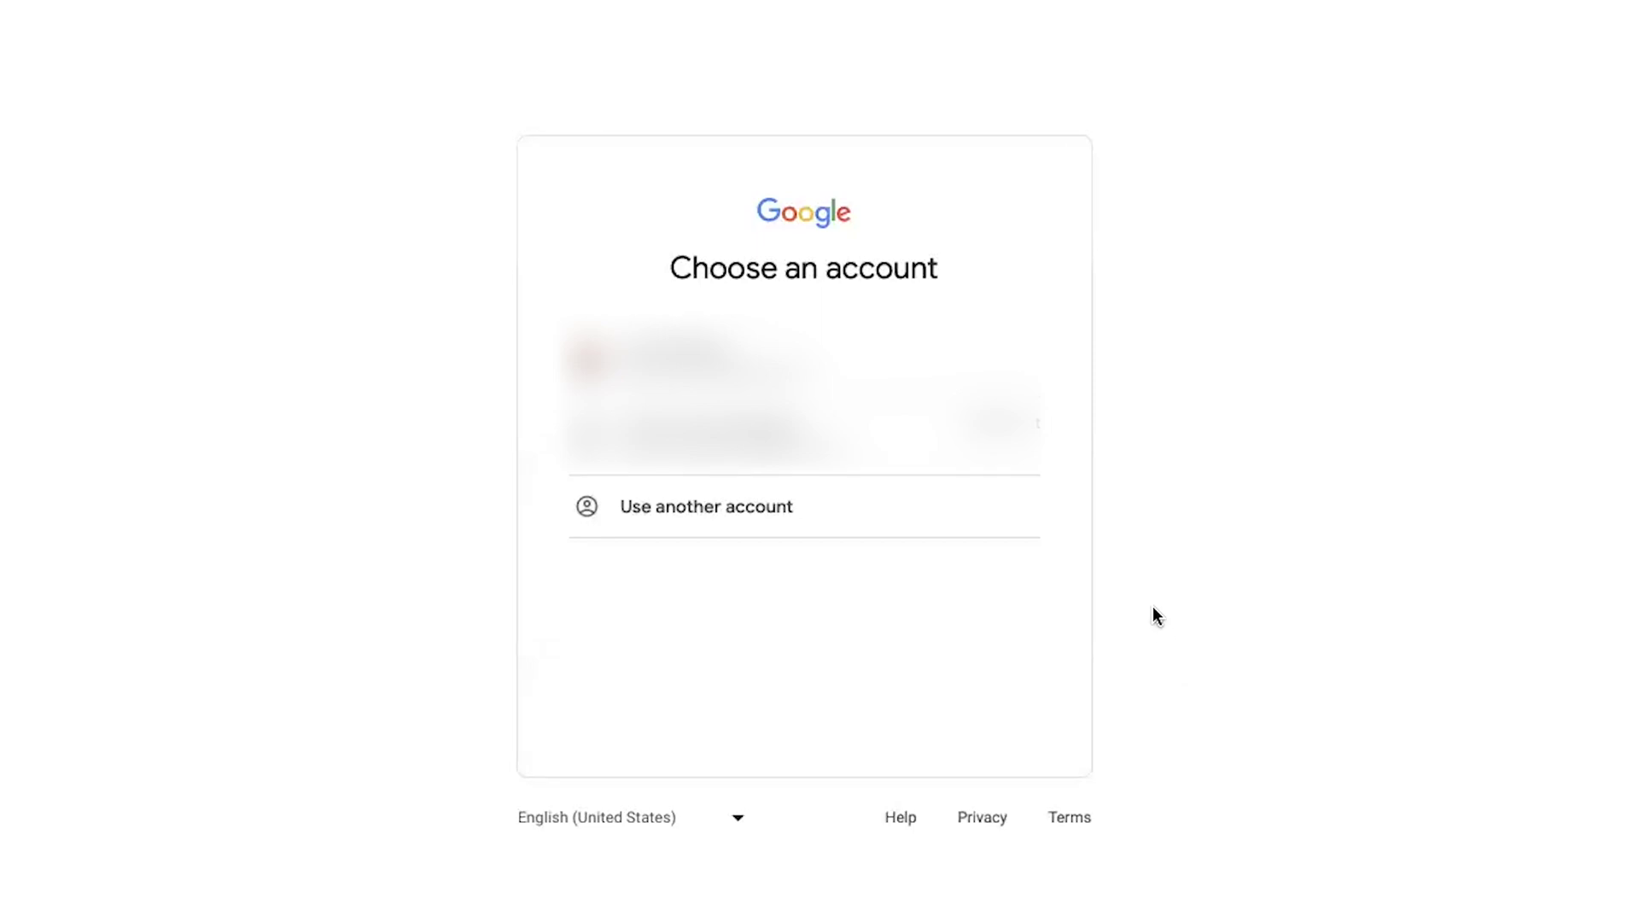
# Switch to another account and start creating a new Google account for personal use
pyautogui.click(717, 512)
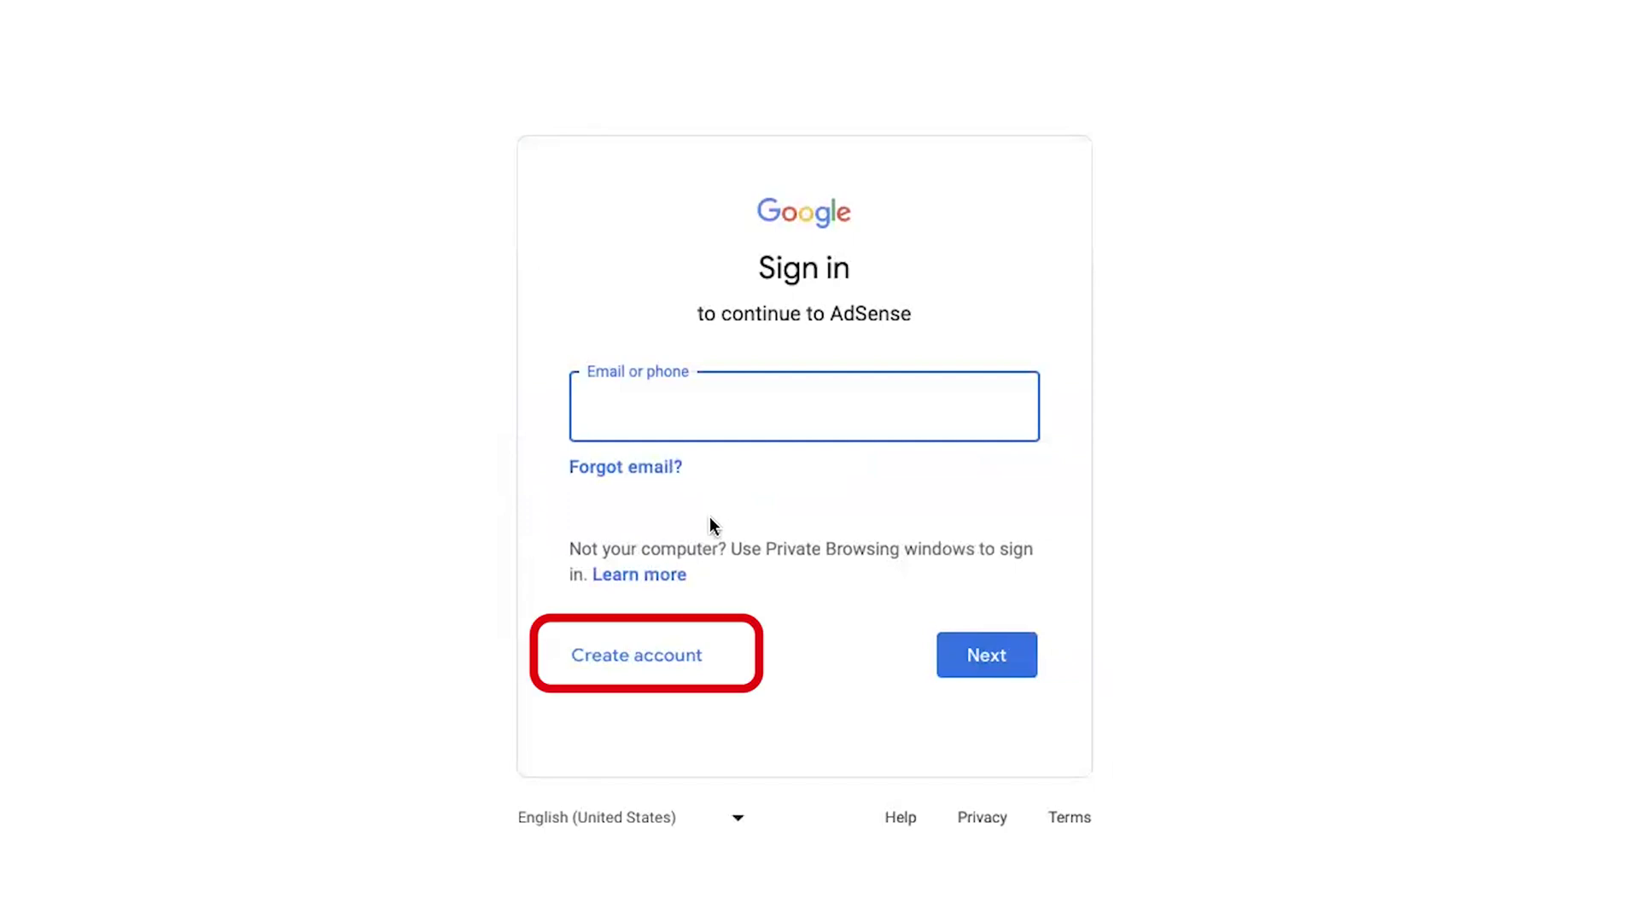
pyautogui.click(638, 659)
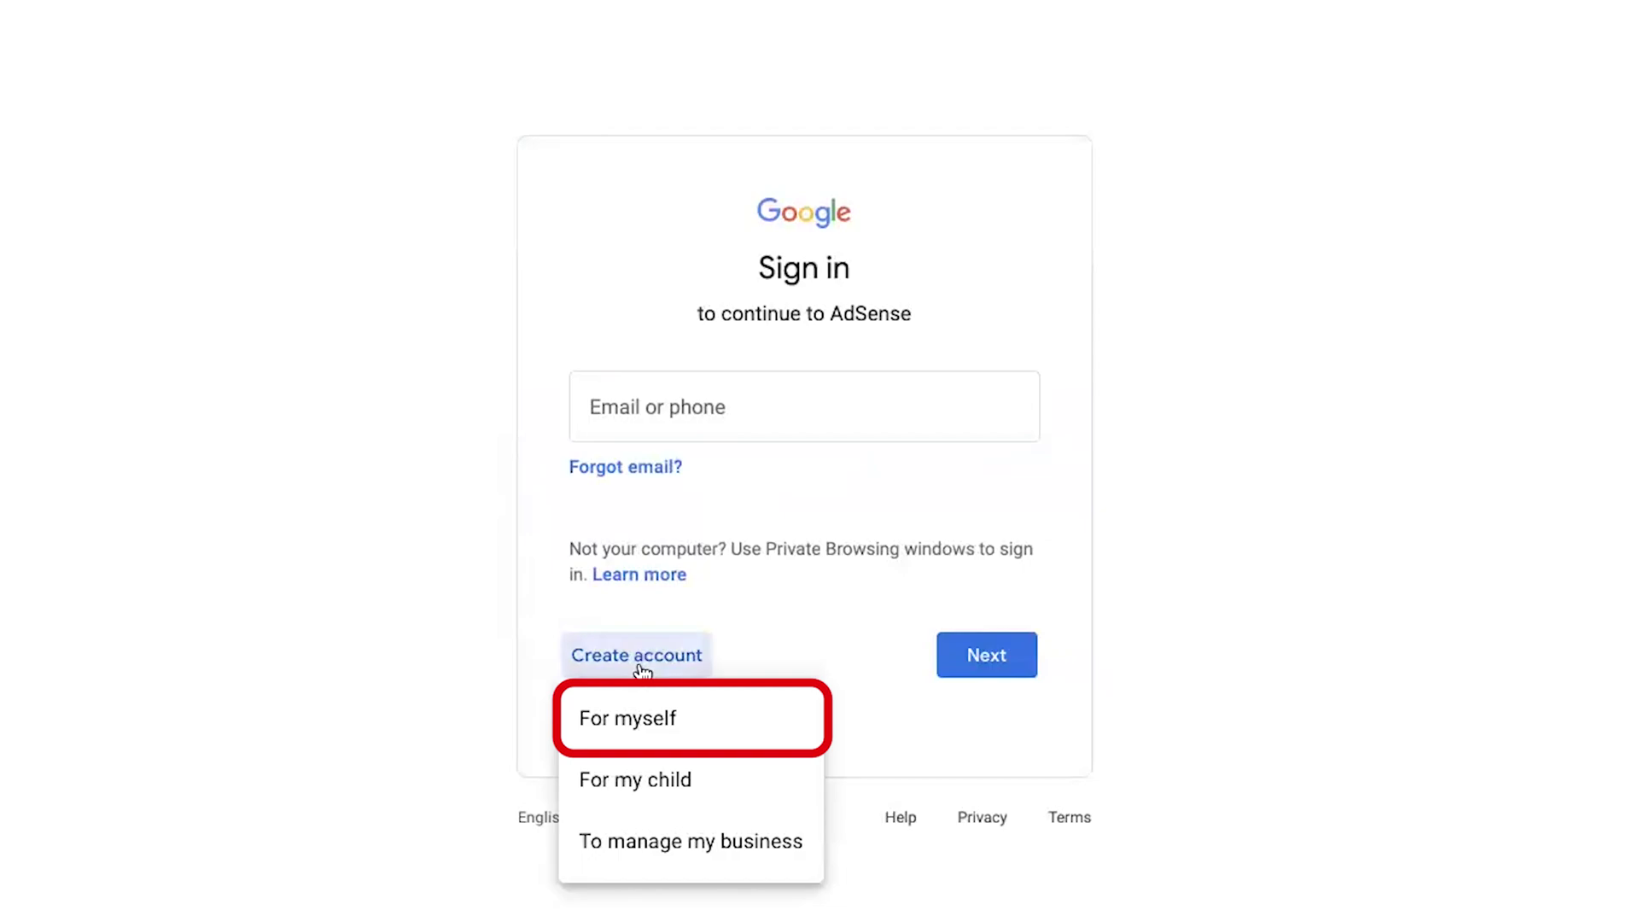
pyautogui.click(658, 731)
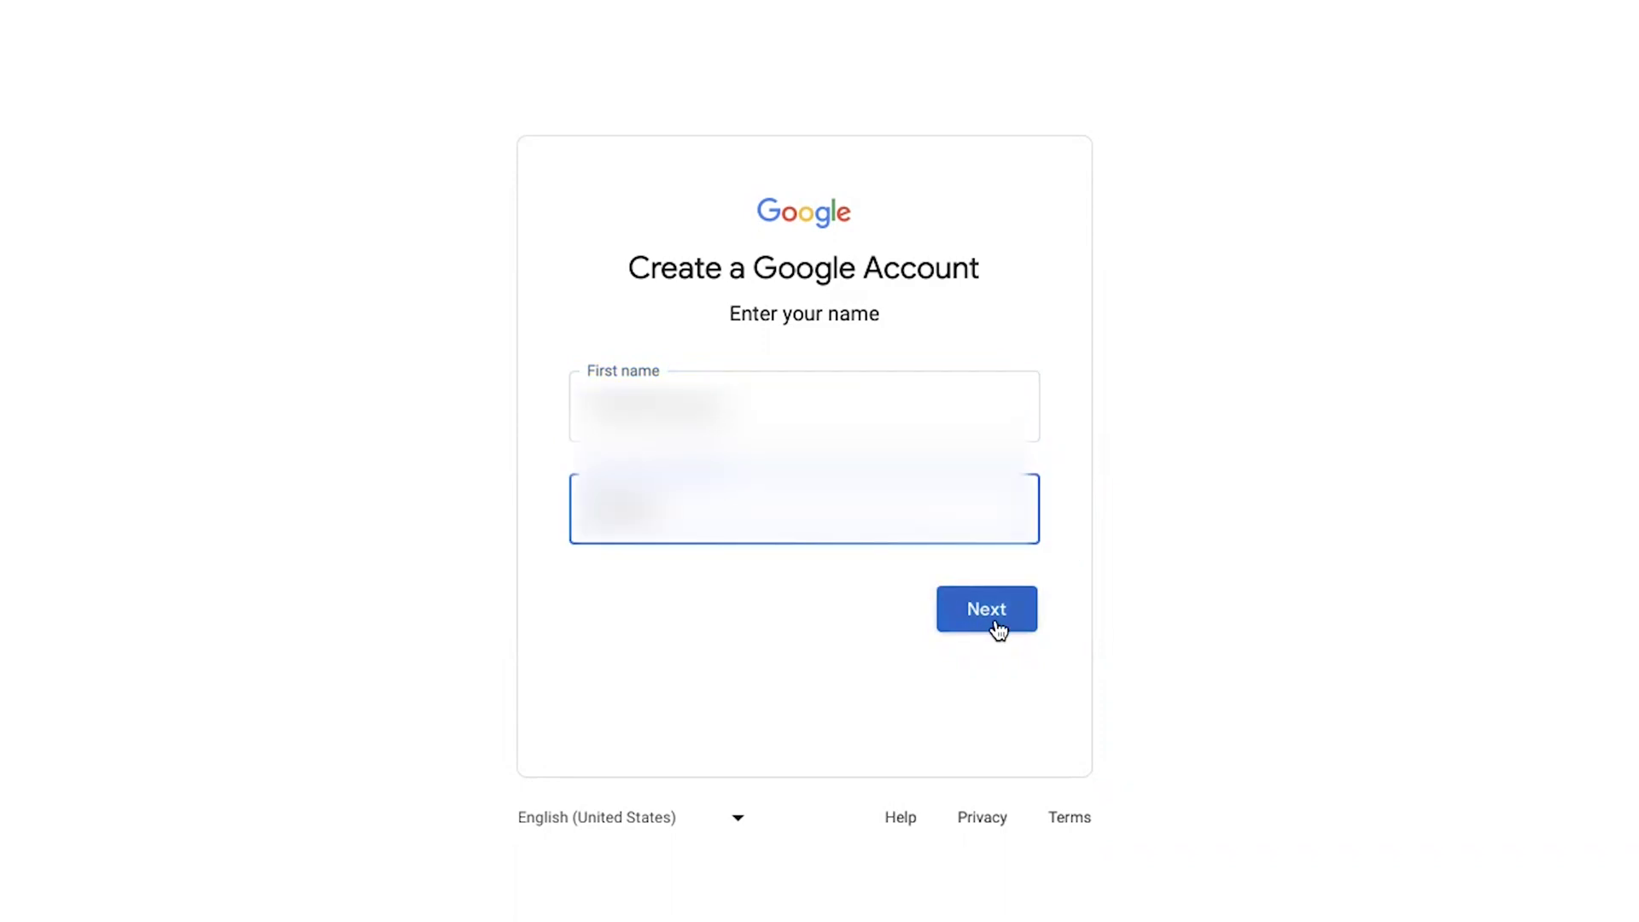
# Submit the name and enter a birthday in August with day and year
pyautogui.click(999, 617)
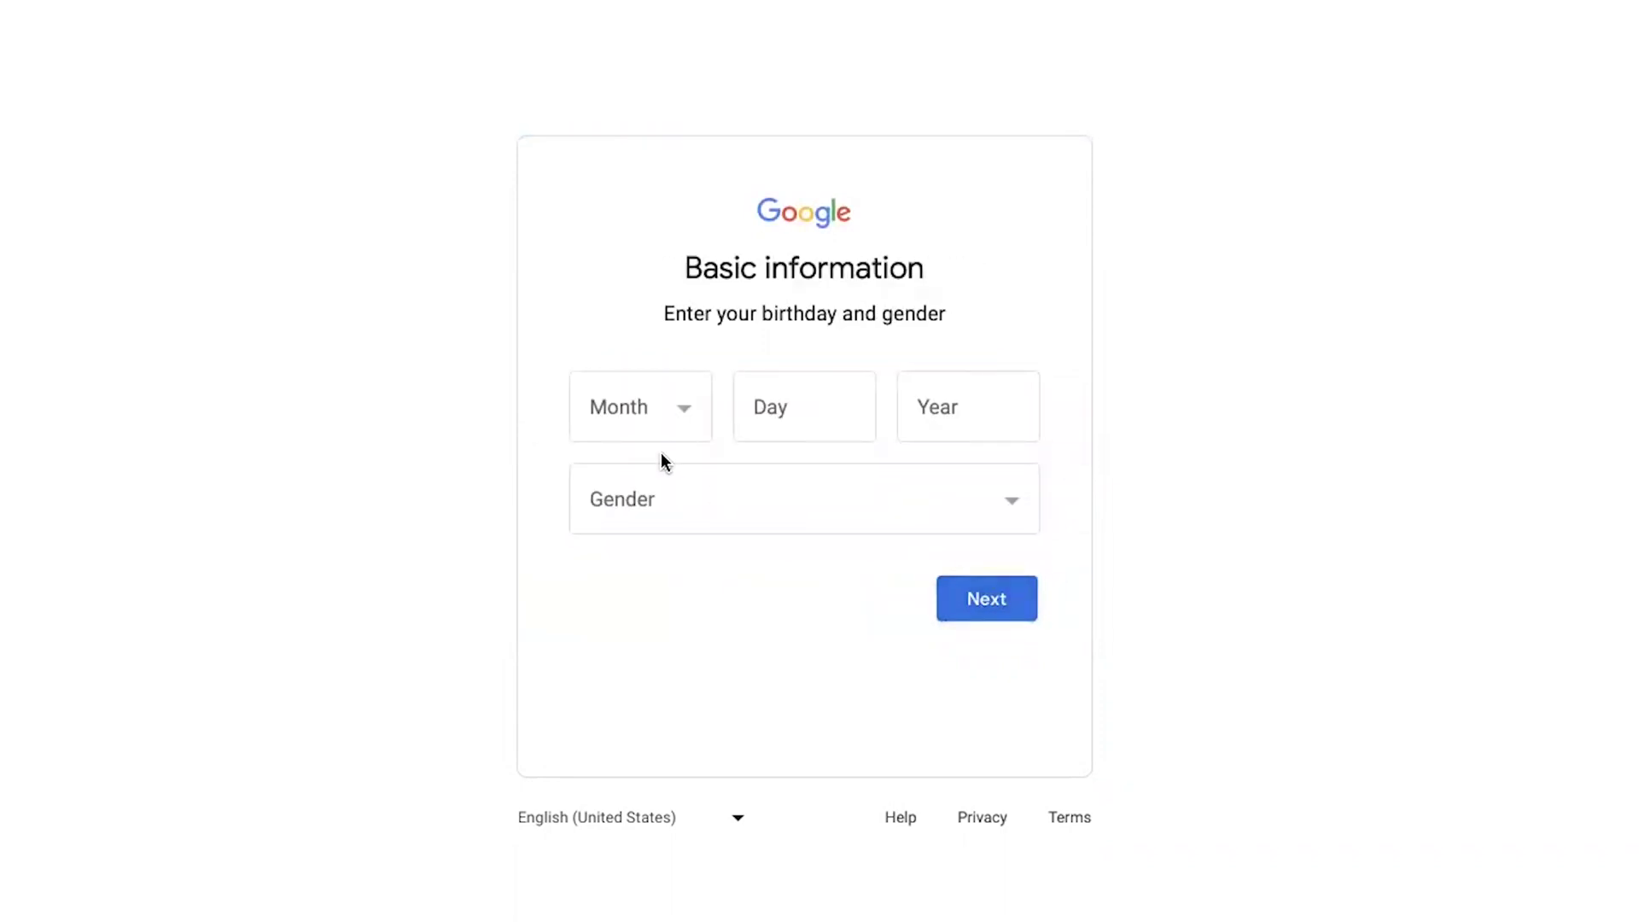
pyautogui.click(682, 412)
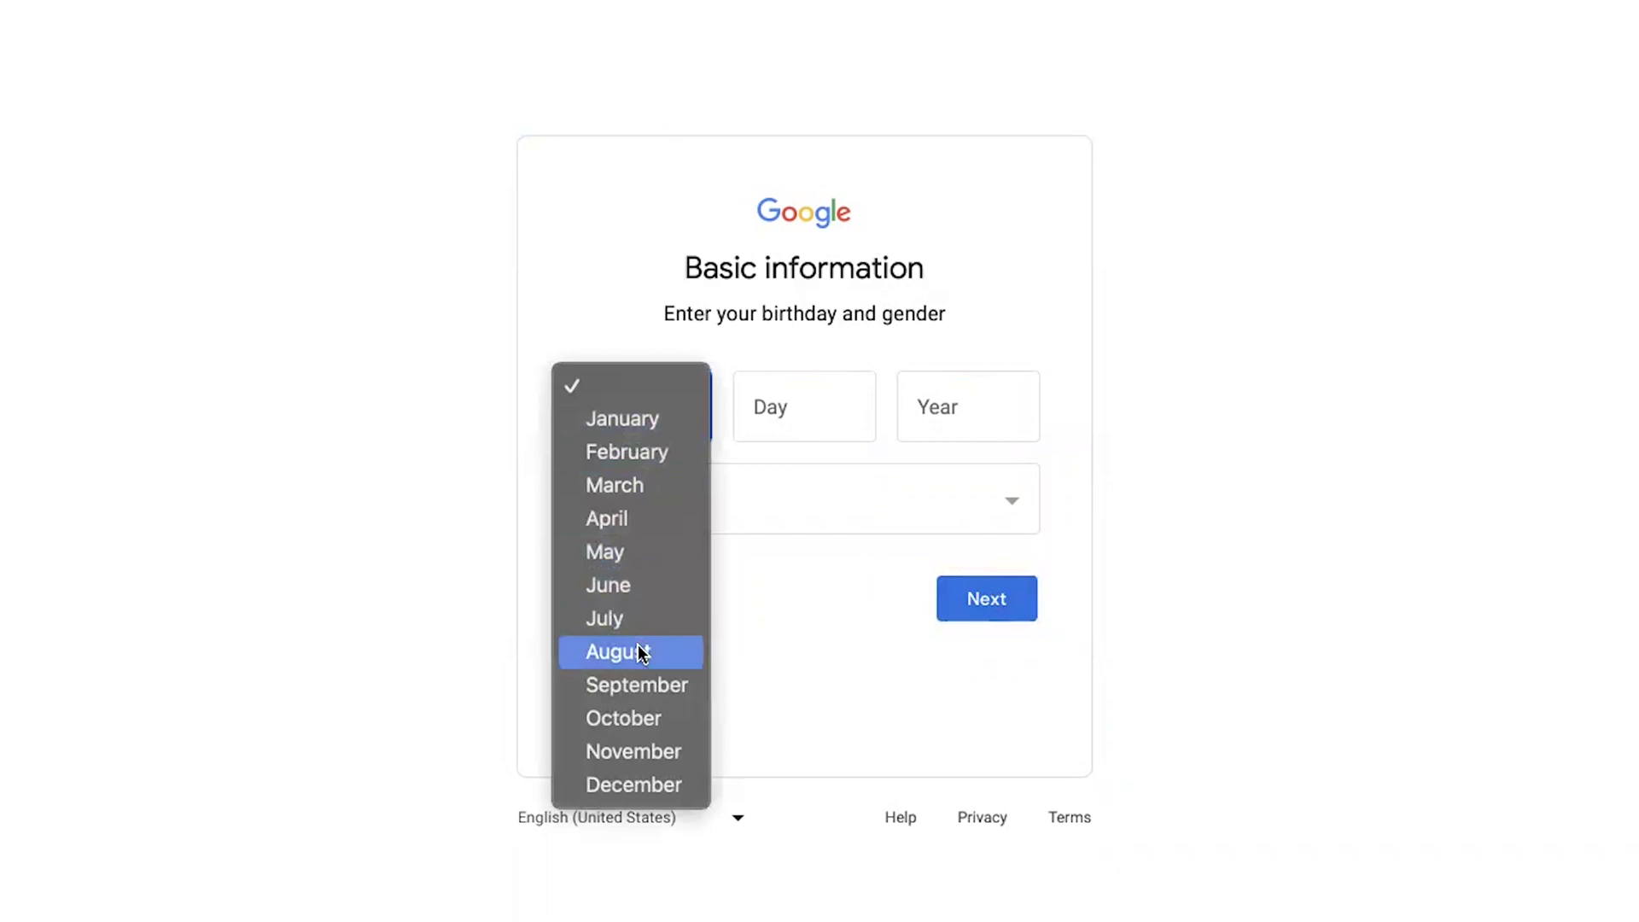
pyautogui.press('Escape')
pyautogui.write('aug')
pyautogui.click(820, 413)
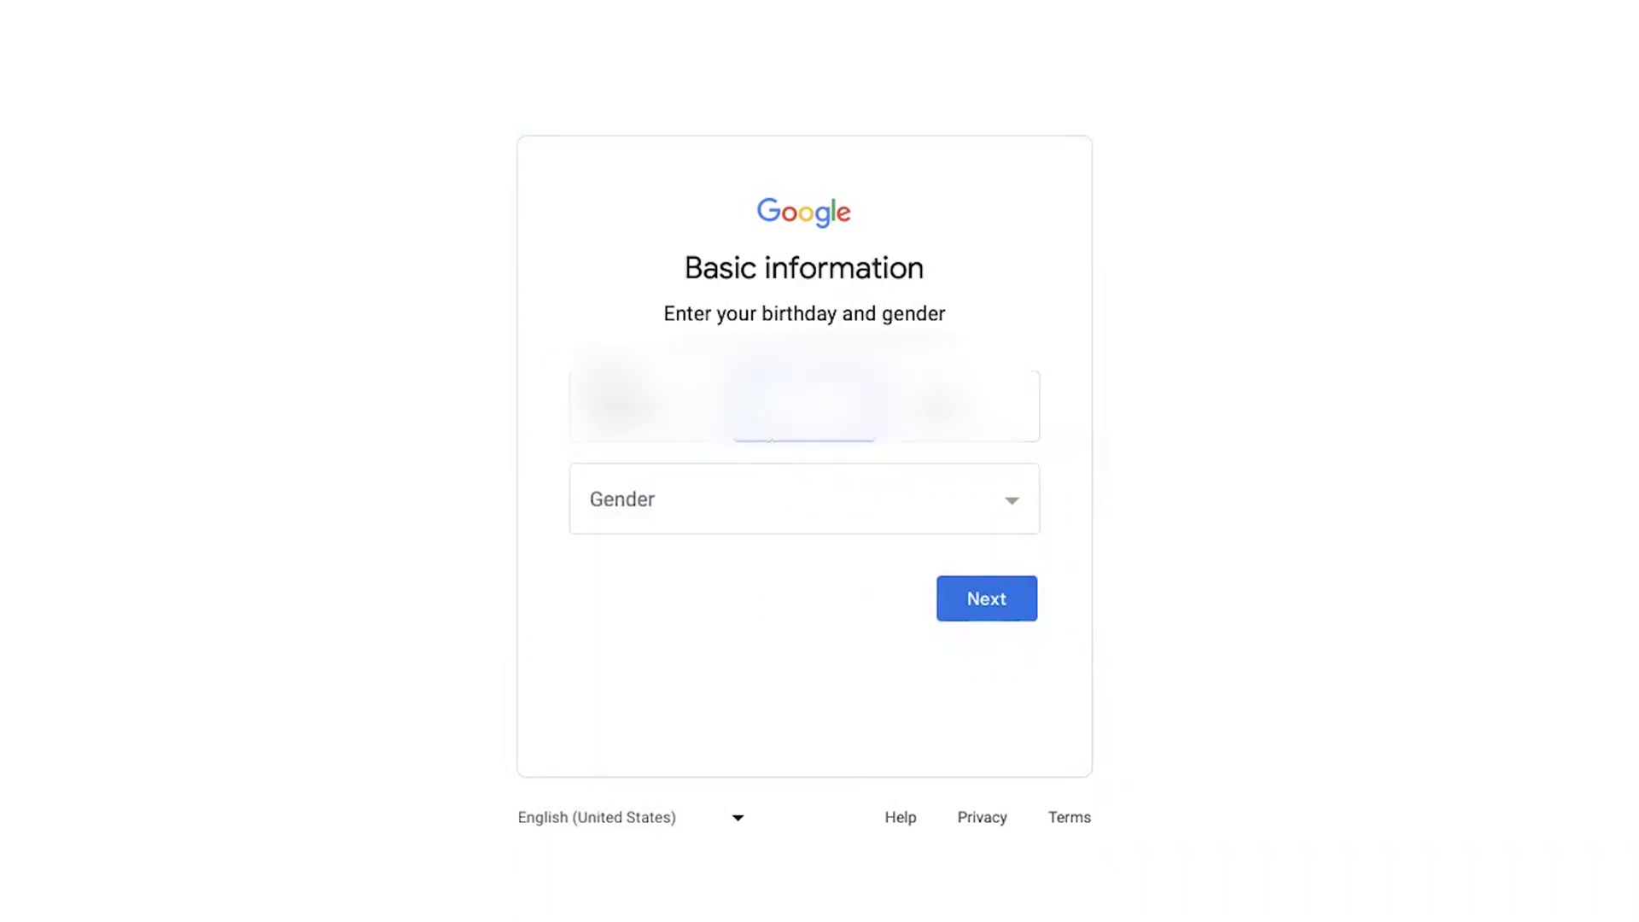
pyautogui.click(967, 406)
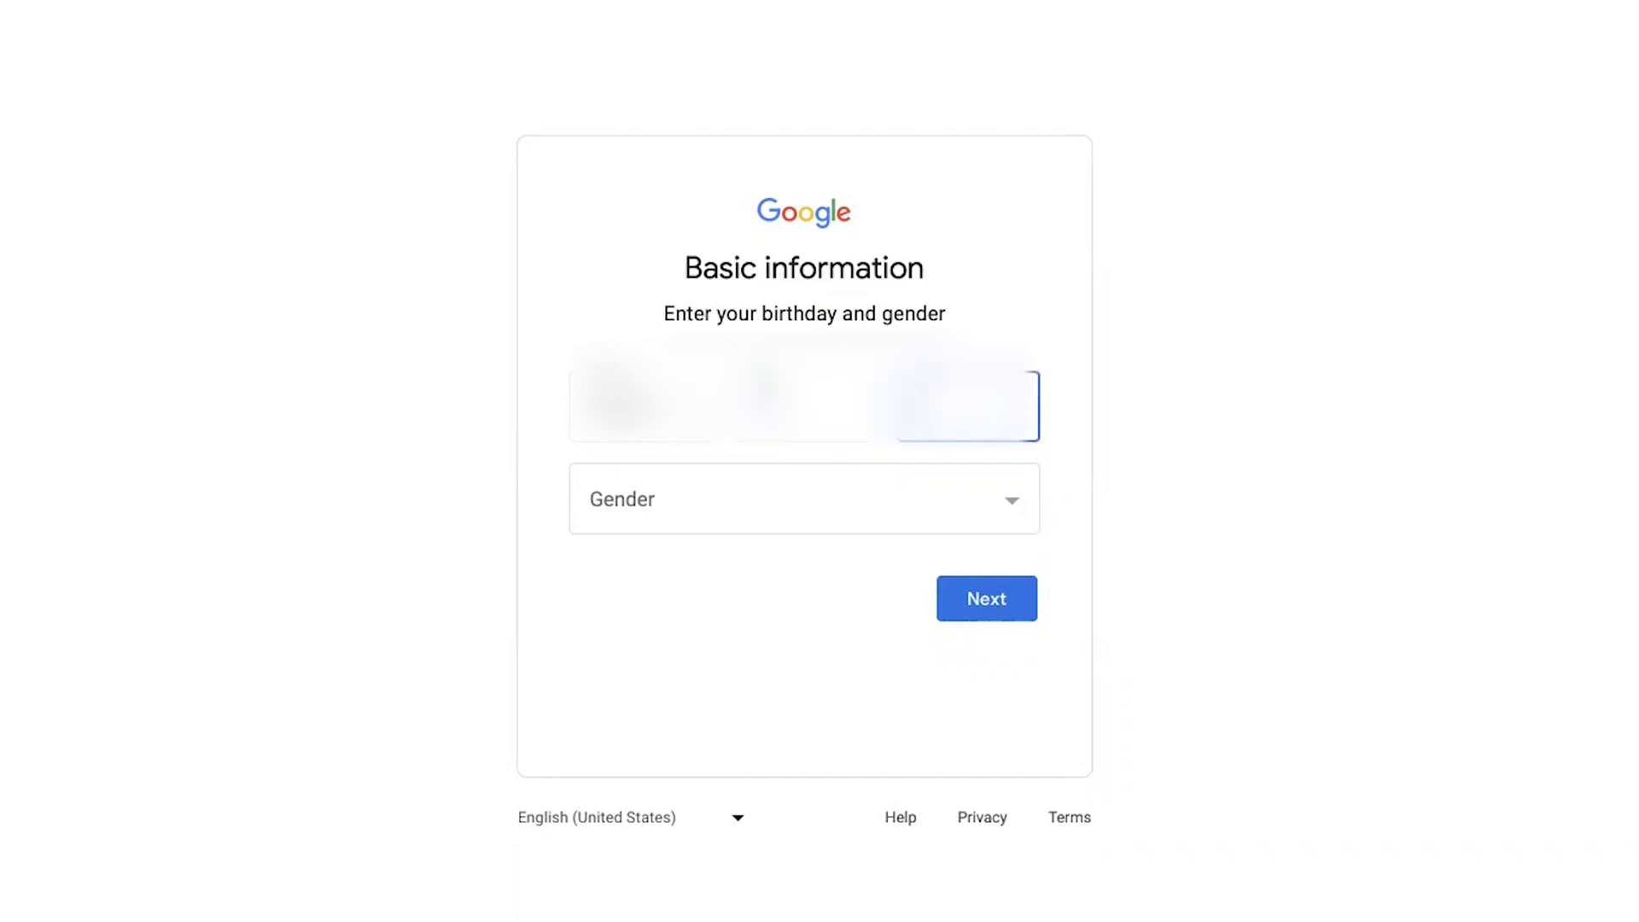
pyautogui.write('1')
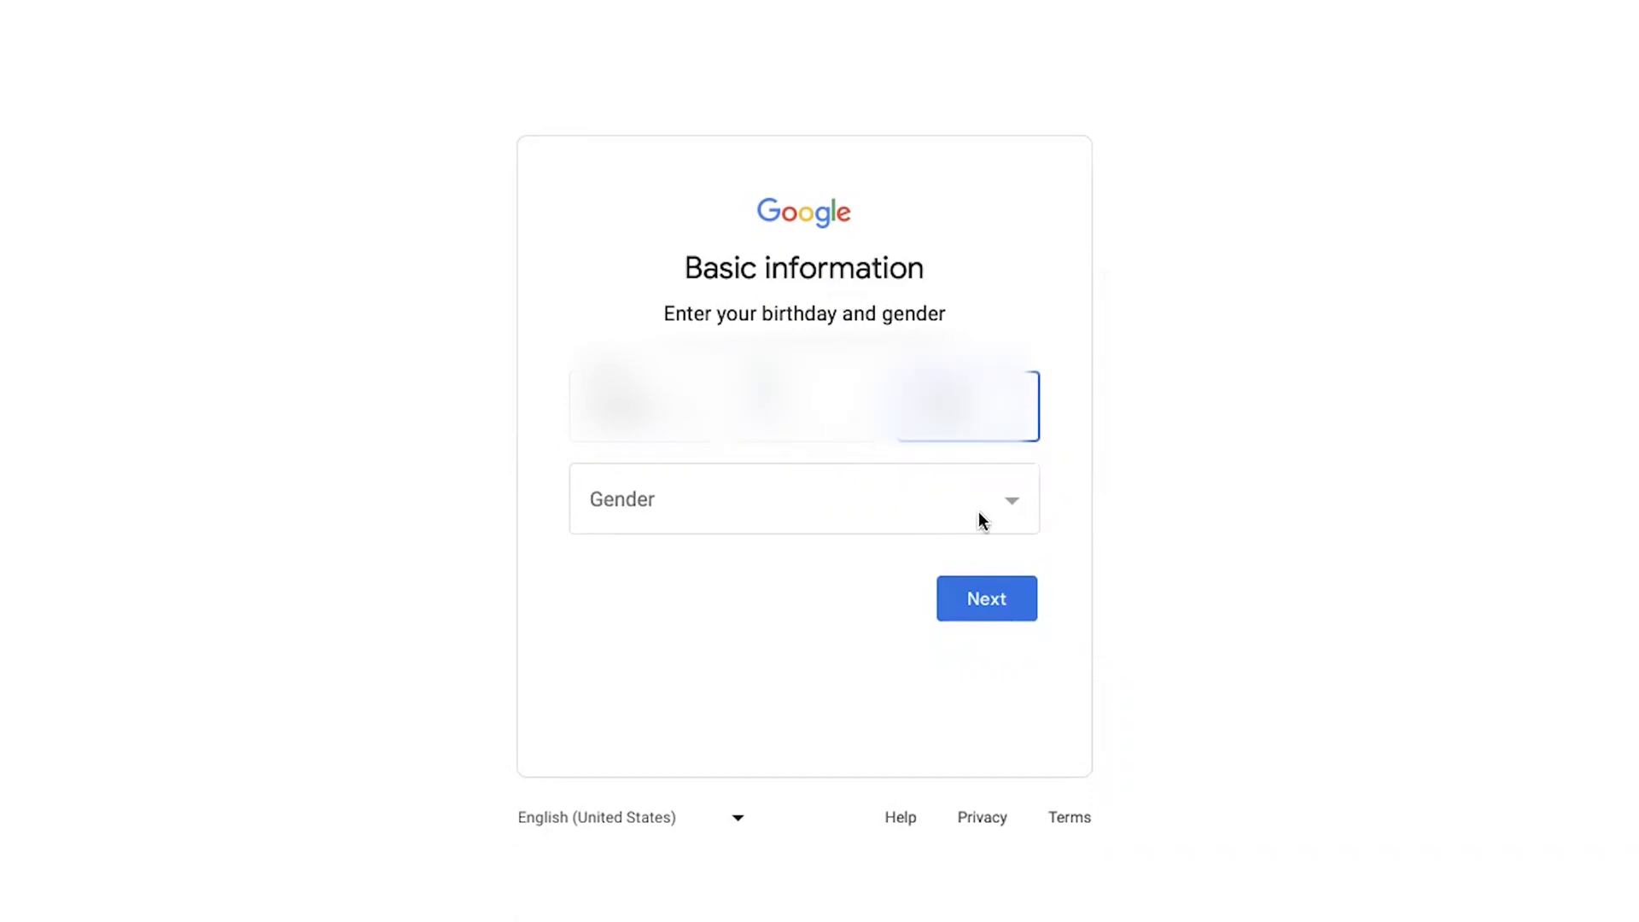
# Set the gender to Female and submit the basic information
pyautogui.click(974, 514)
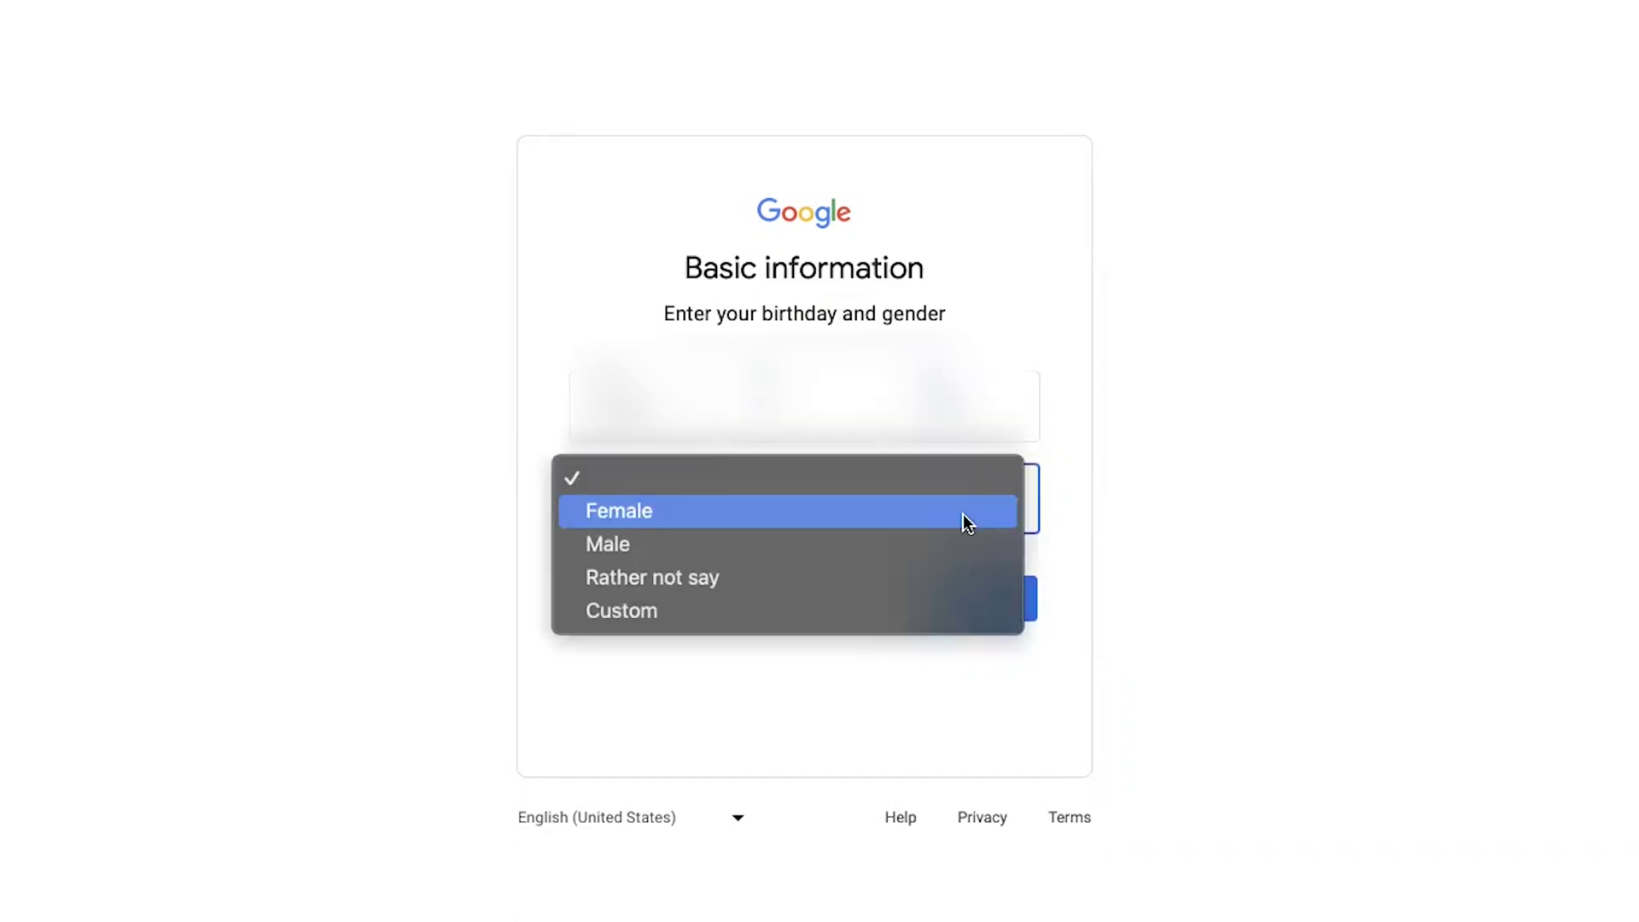
pyautogui.click(863, 521)
pyautogui.click(1007, 611)
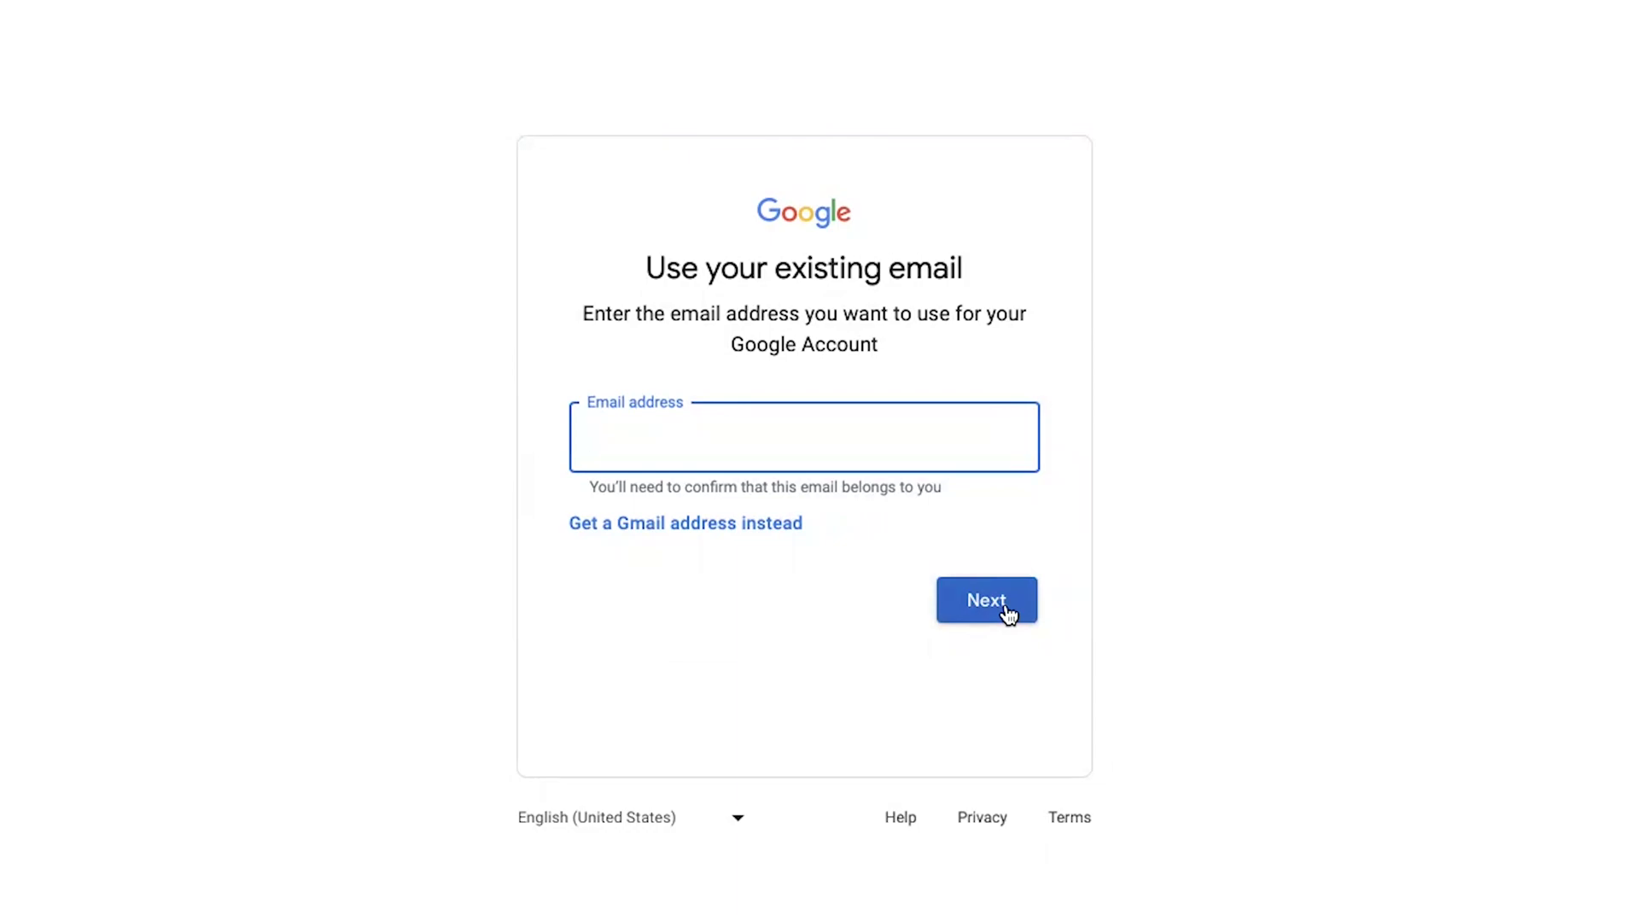
# Create a custom Gmail address instead of using an existing email, and submit it
pyautogui.click(771, 529)
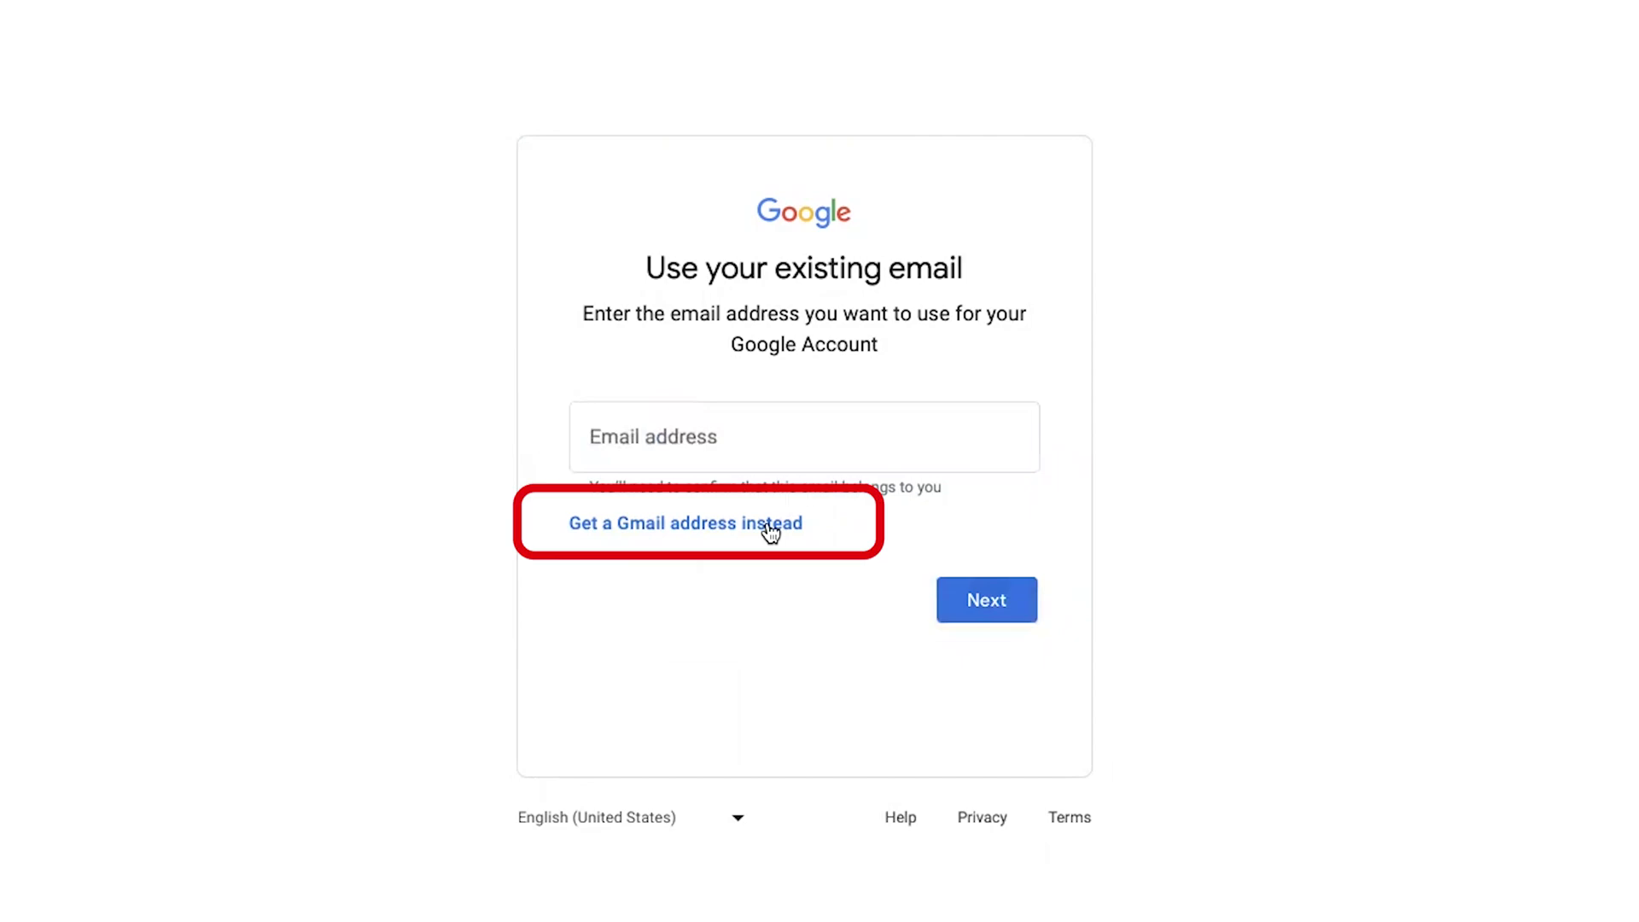
pyautogui.click(771, 524)
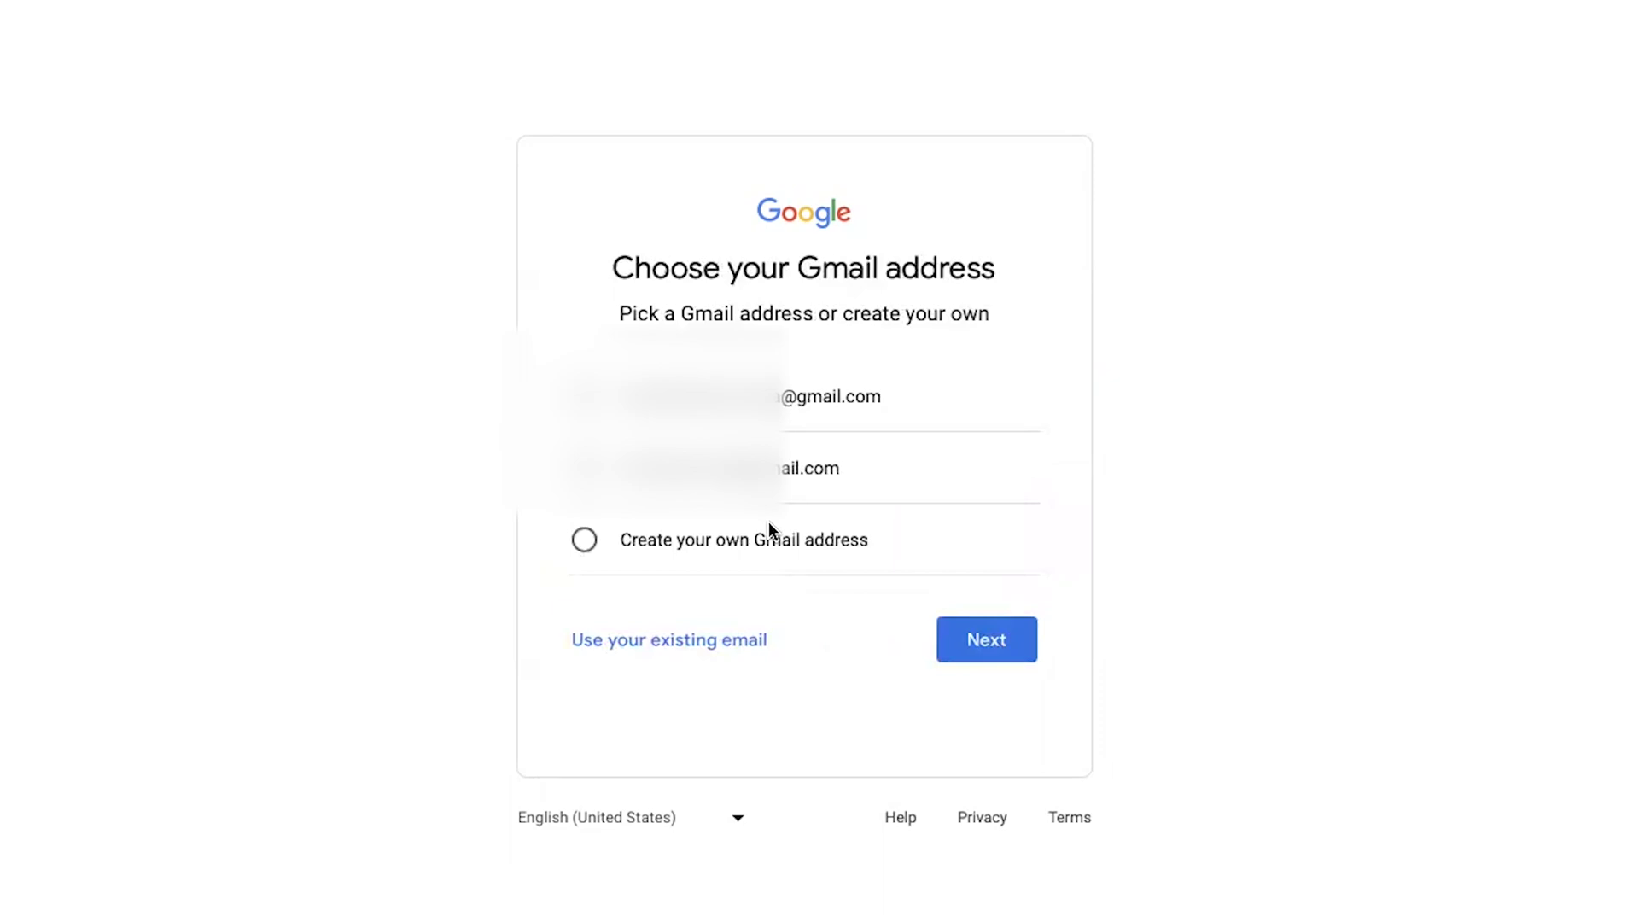
pyautogui.click(584, 540)
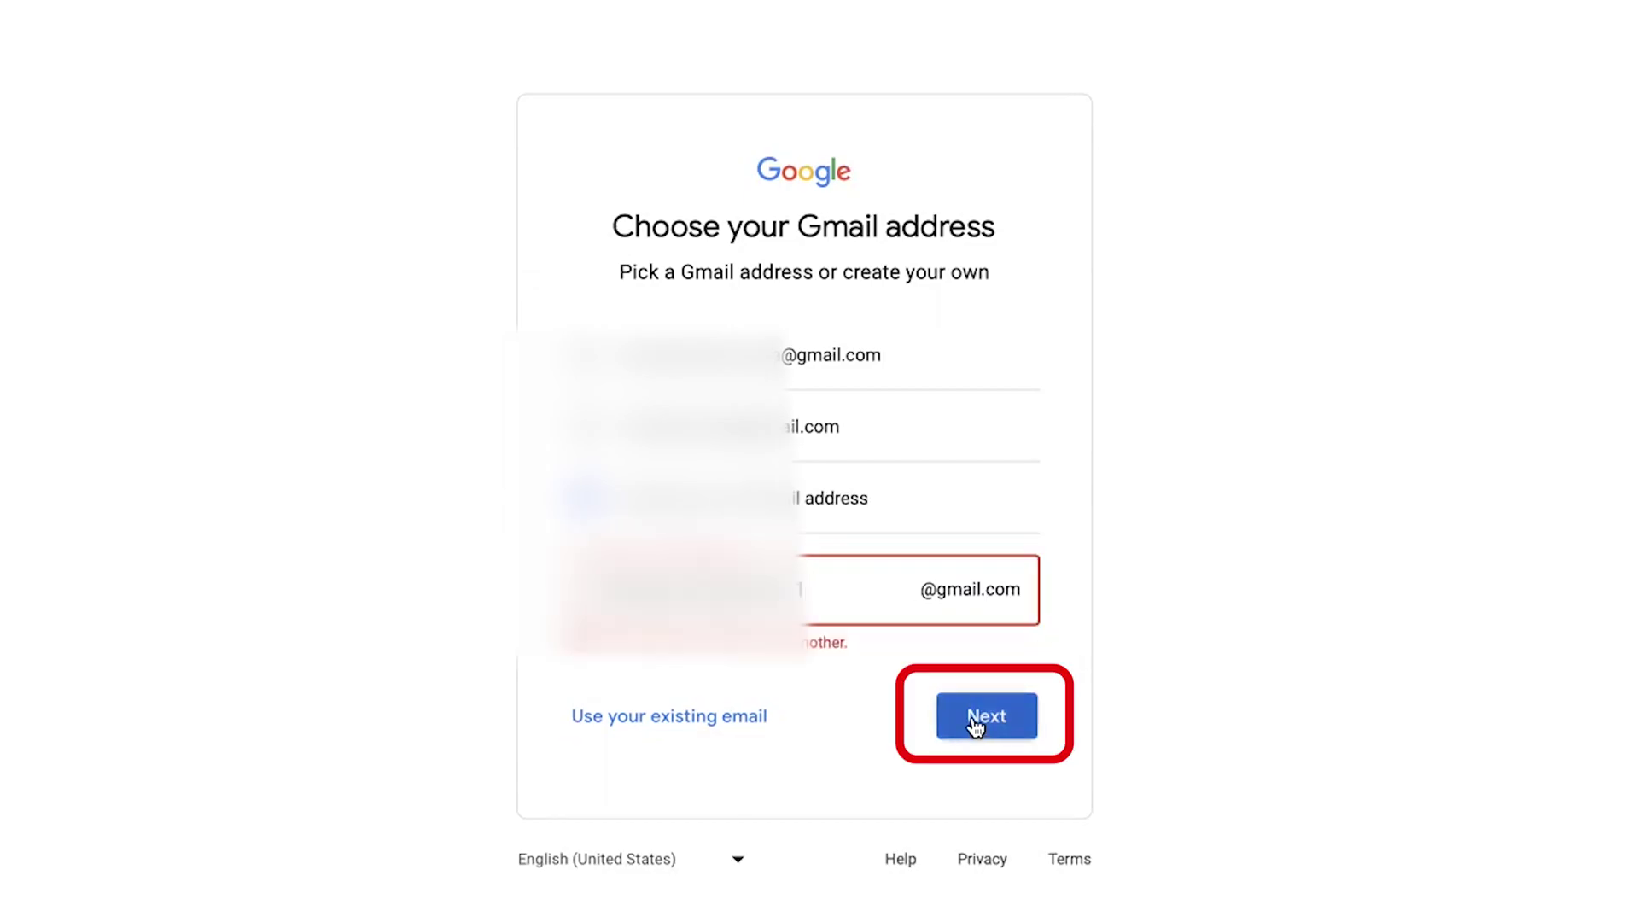
pyautogui.click(977, 720)
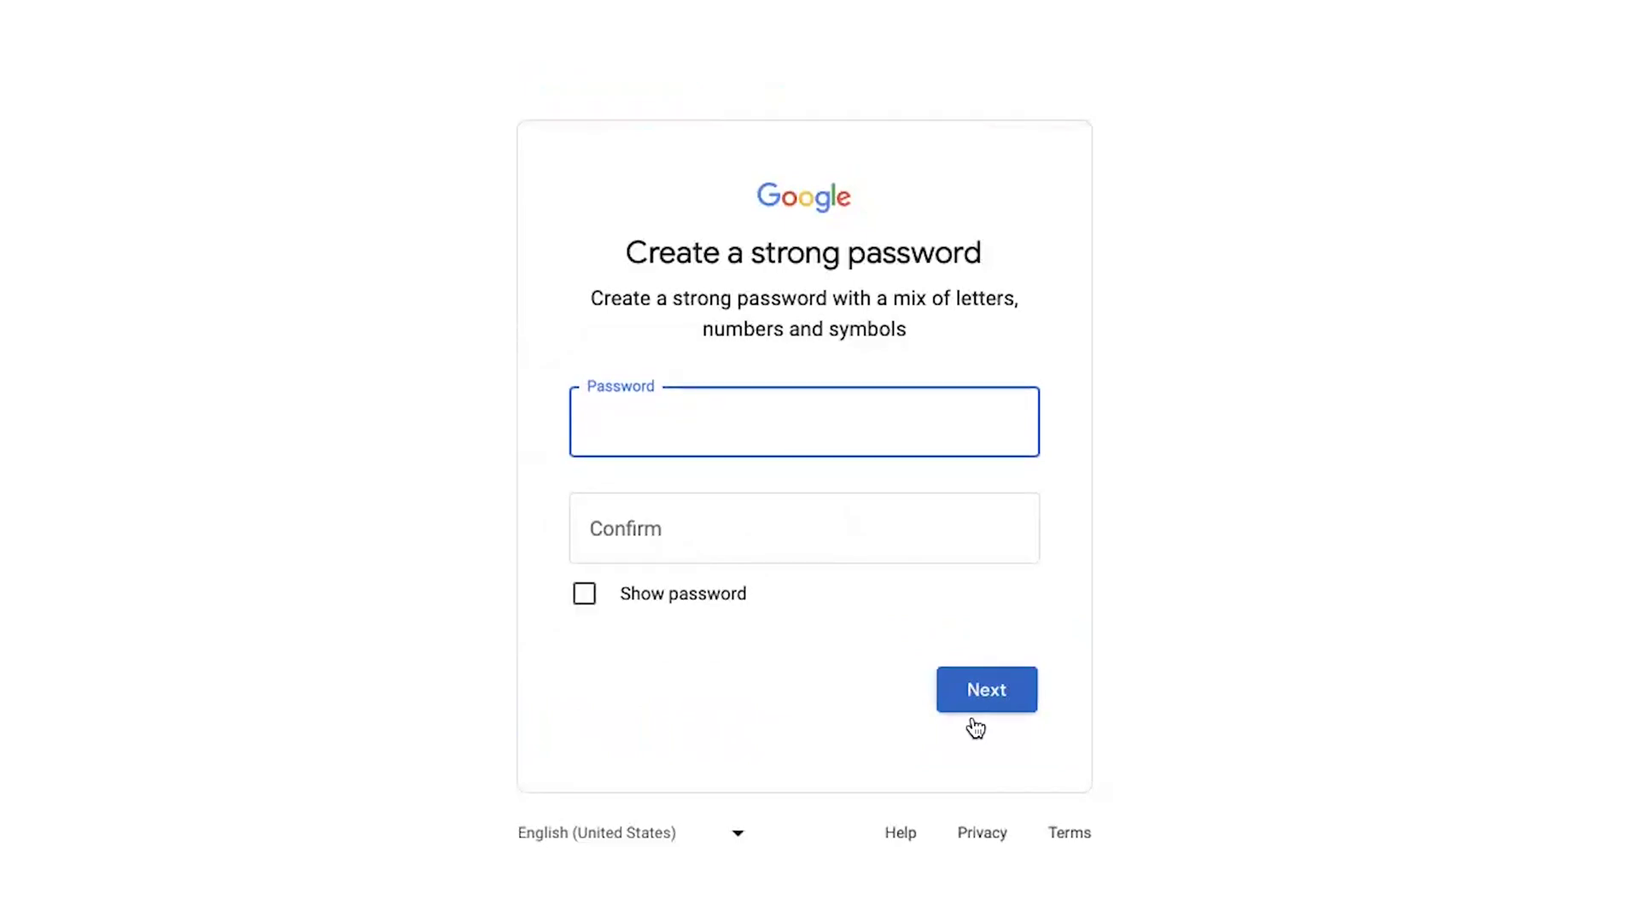
# Set and confirm the account password, then skip the recovery email and phone number
pyautogui.write('•••••••••••')
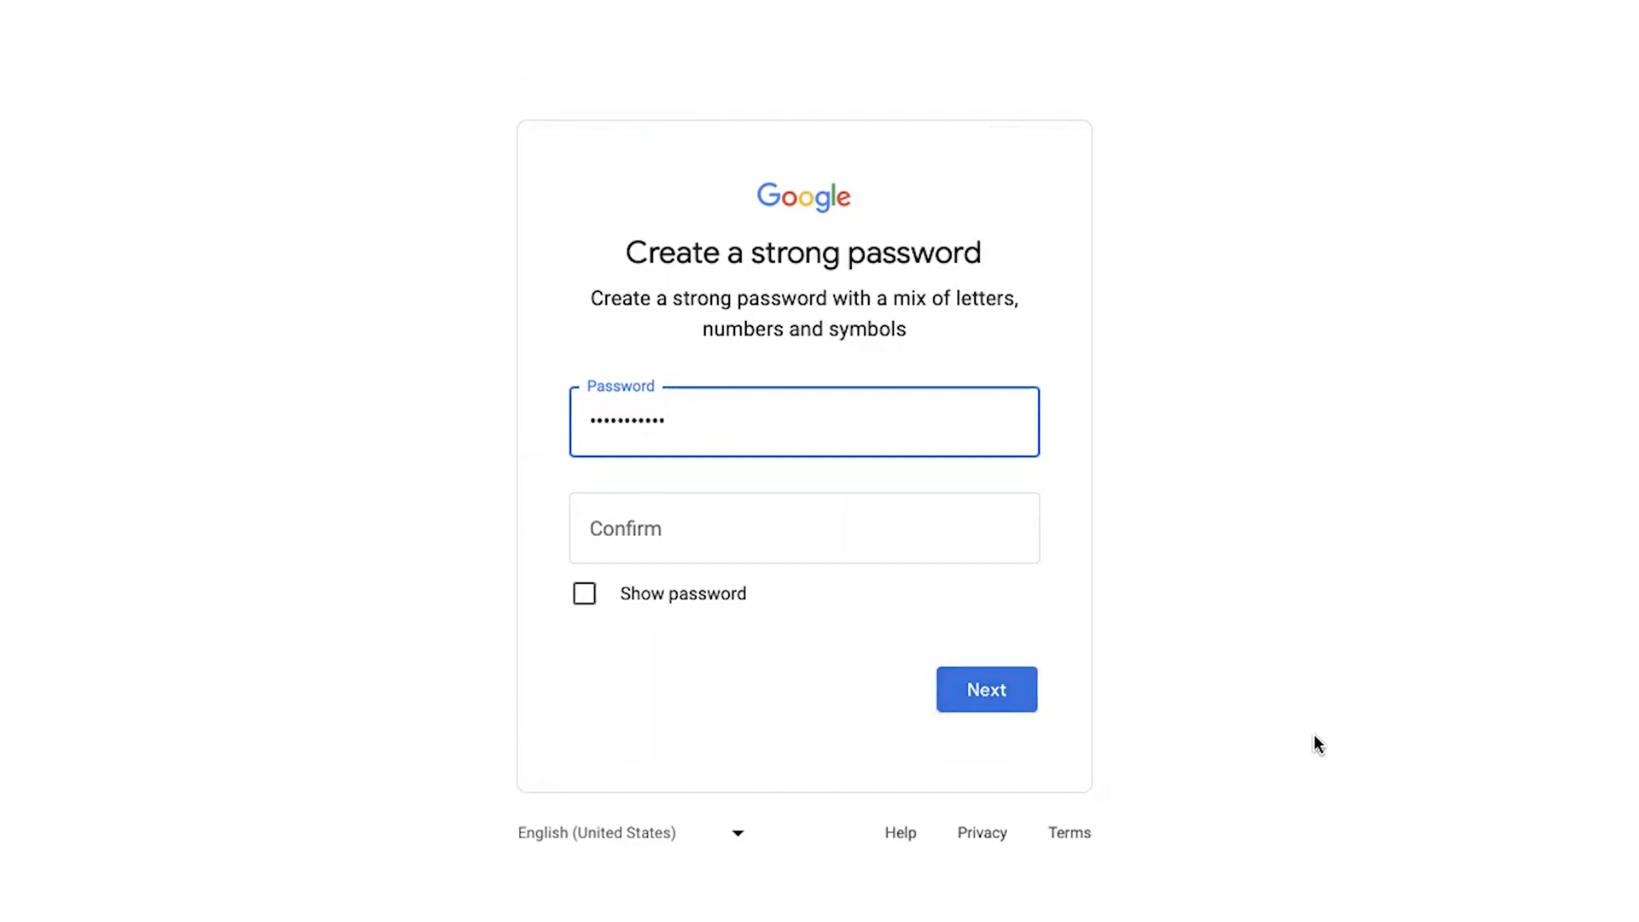
pyautogui.click(862, 519)
pyautogui.write('•••')
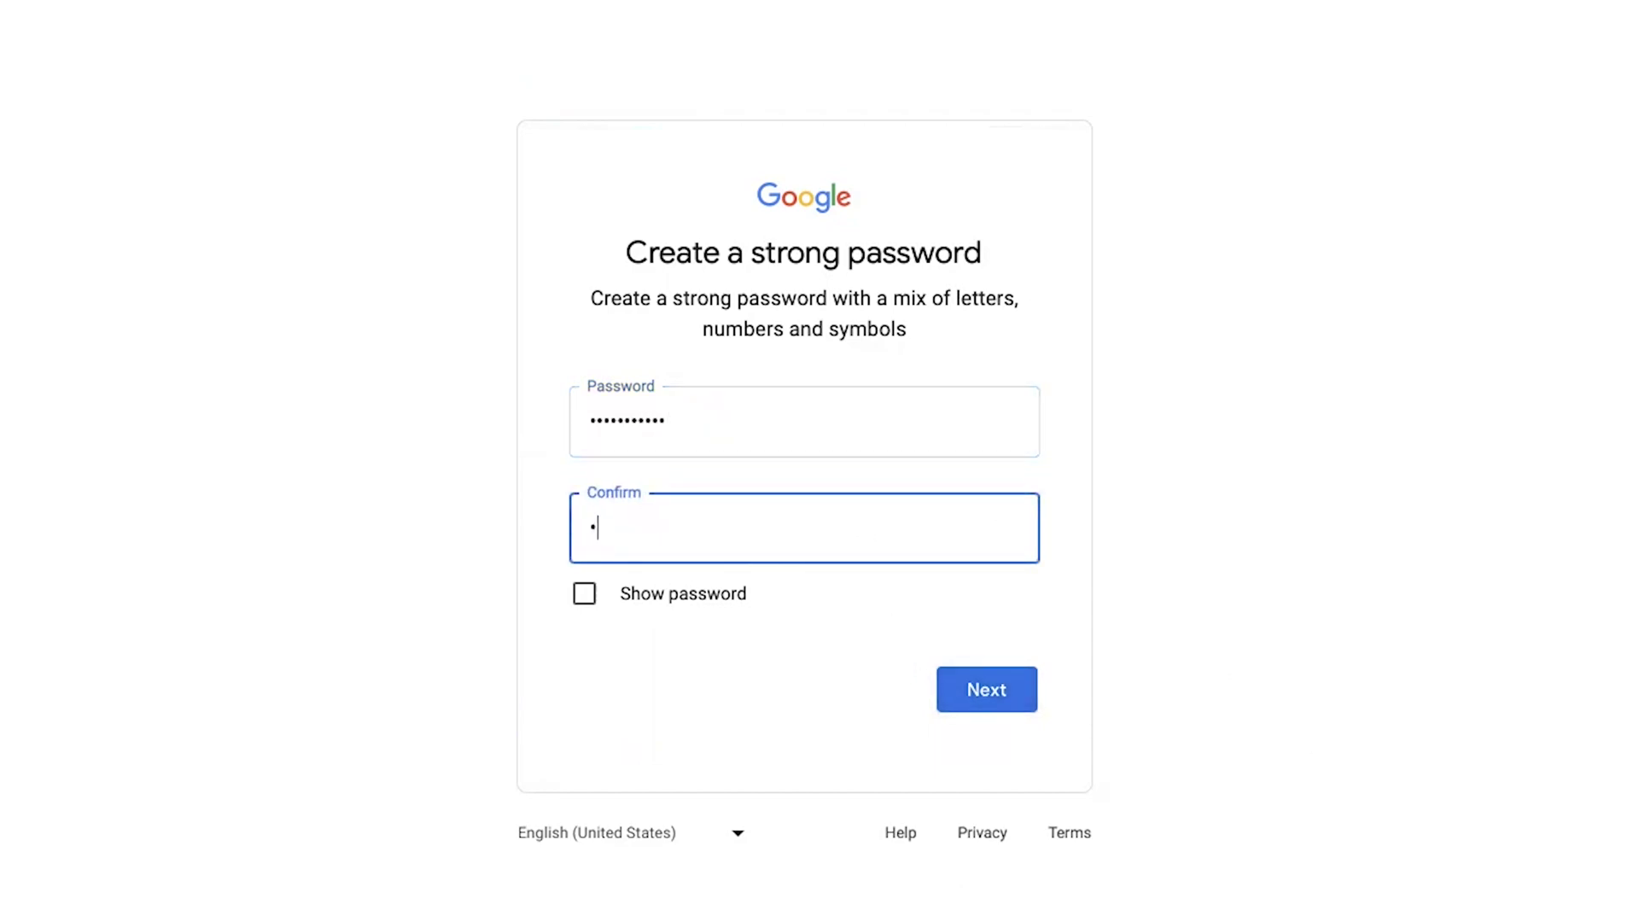
pyautogui.write('••••••••')
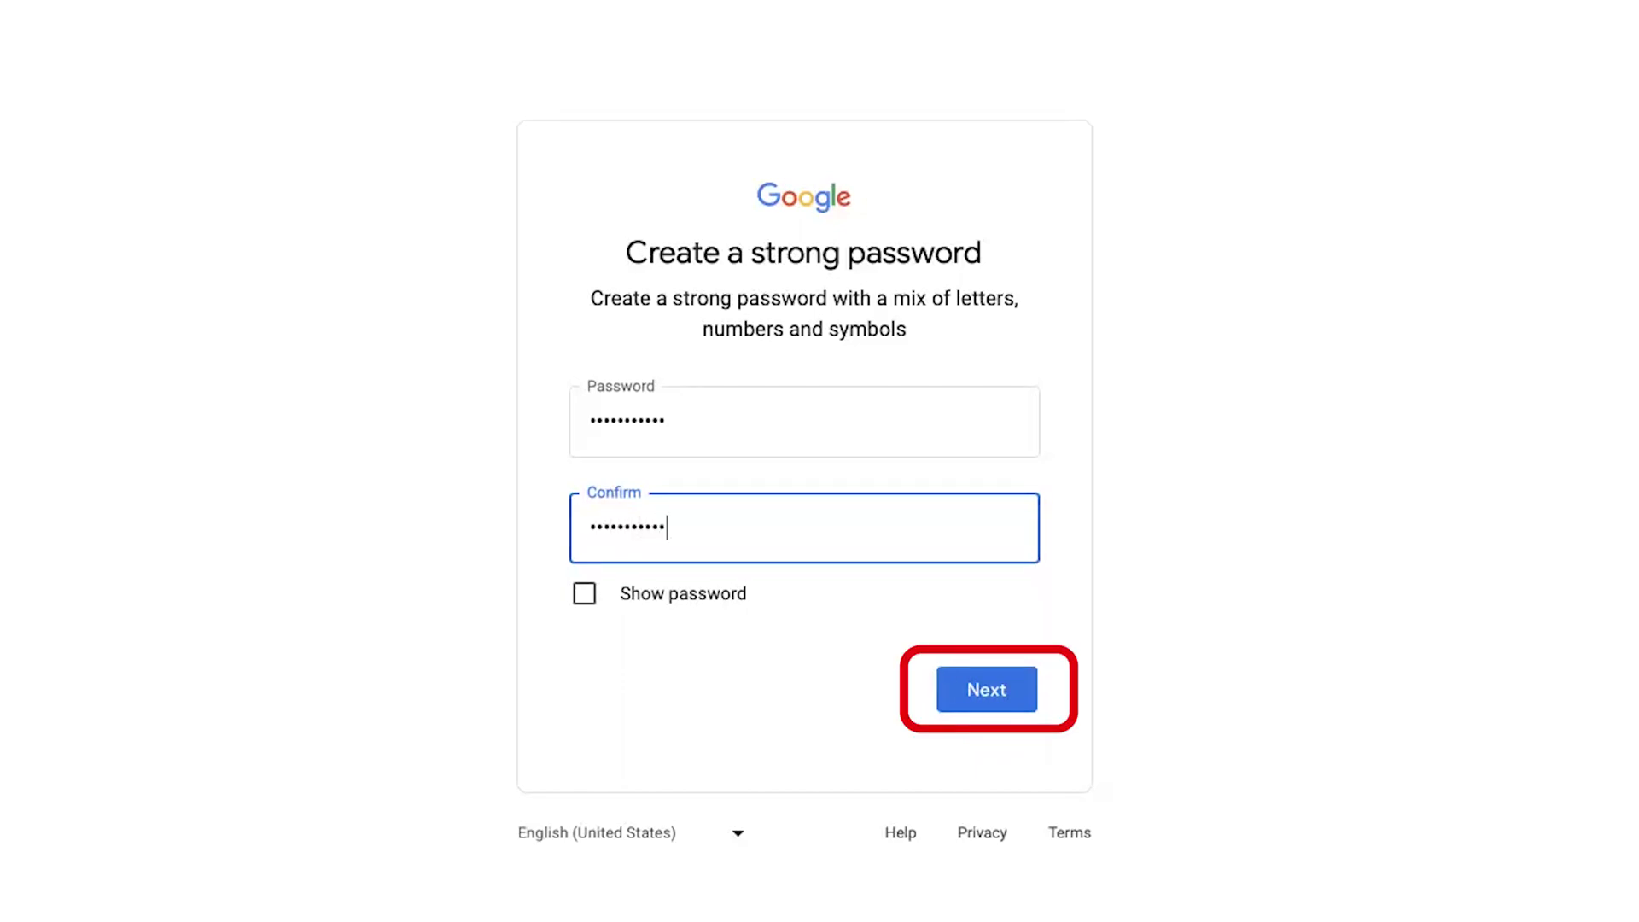
pyautogui.click(995, 693)
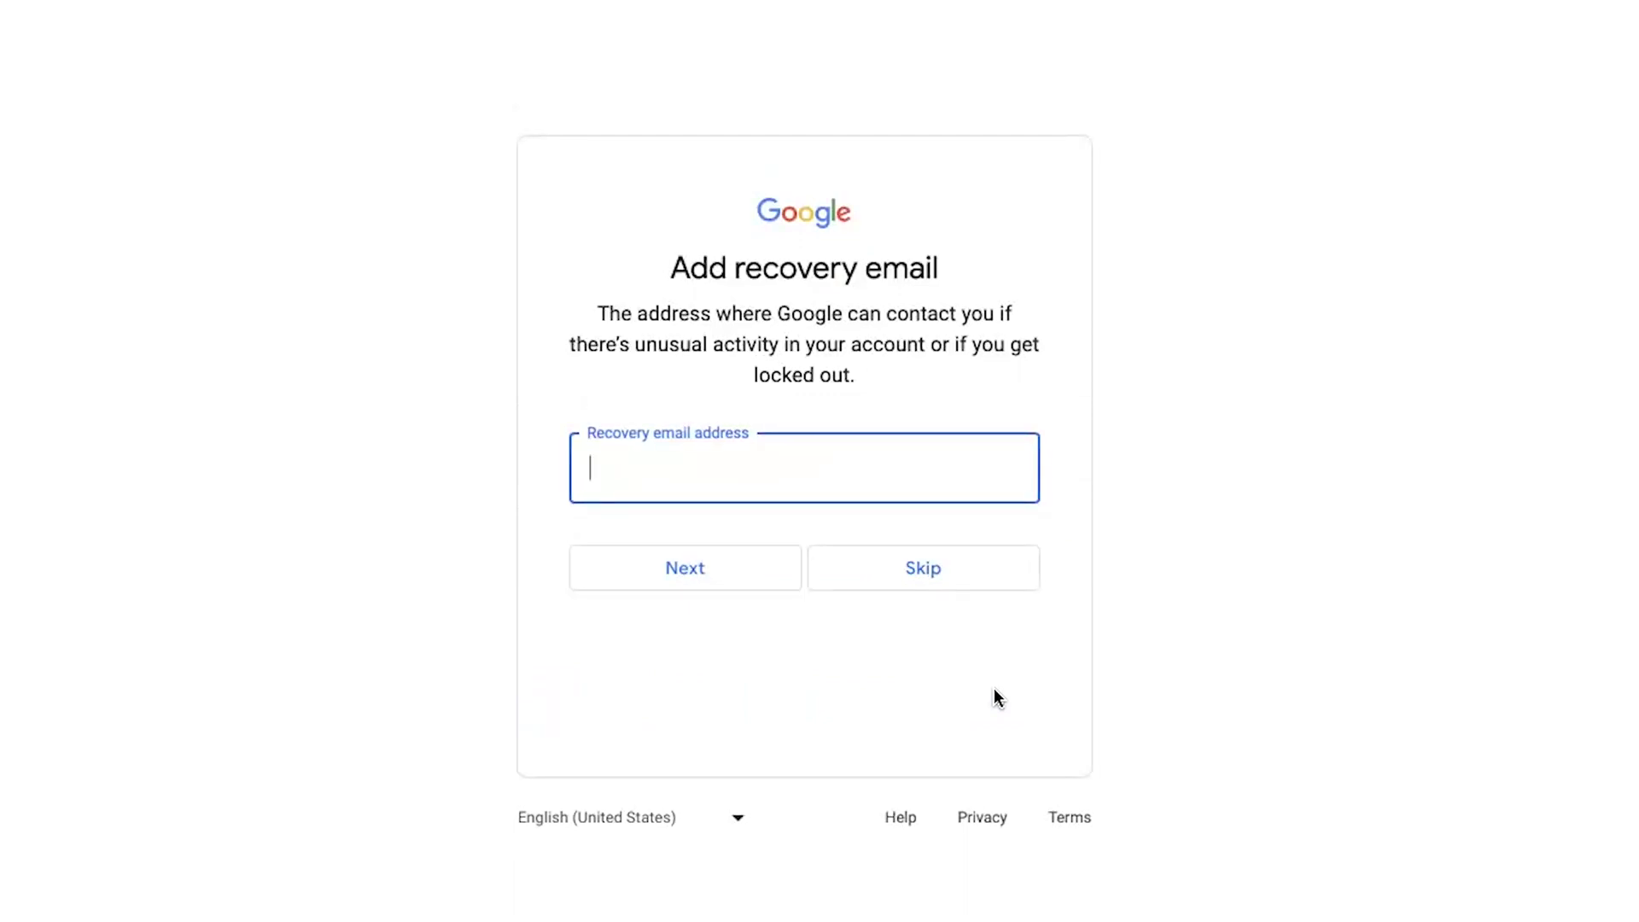
pyautogui.click(984, 570)
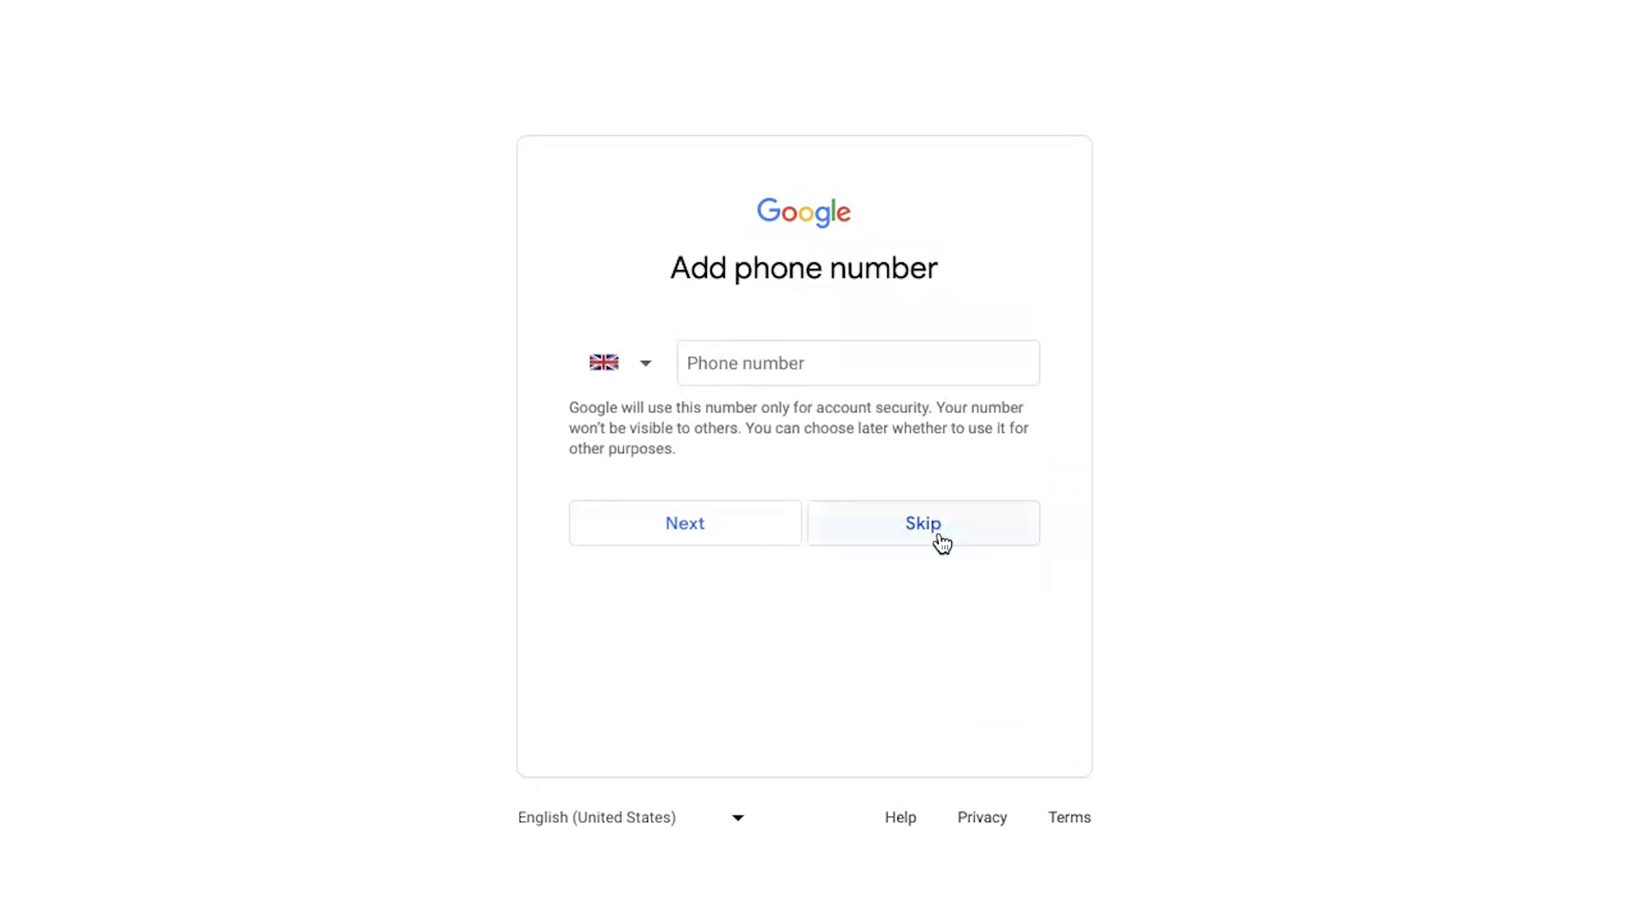
pyautogui.click(942, 543)
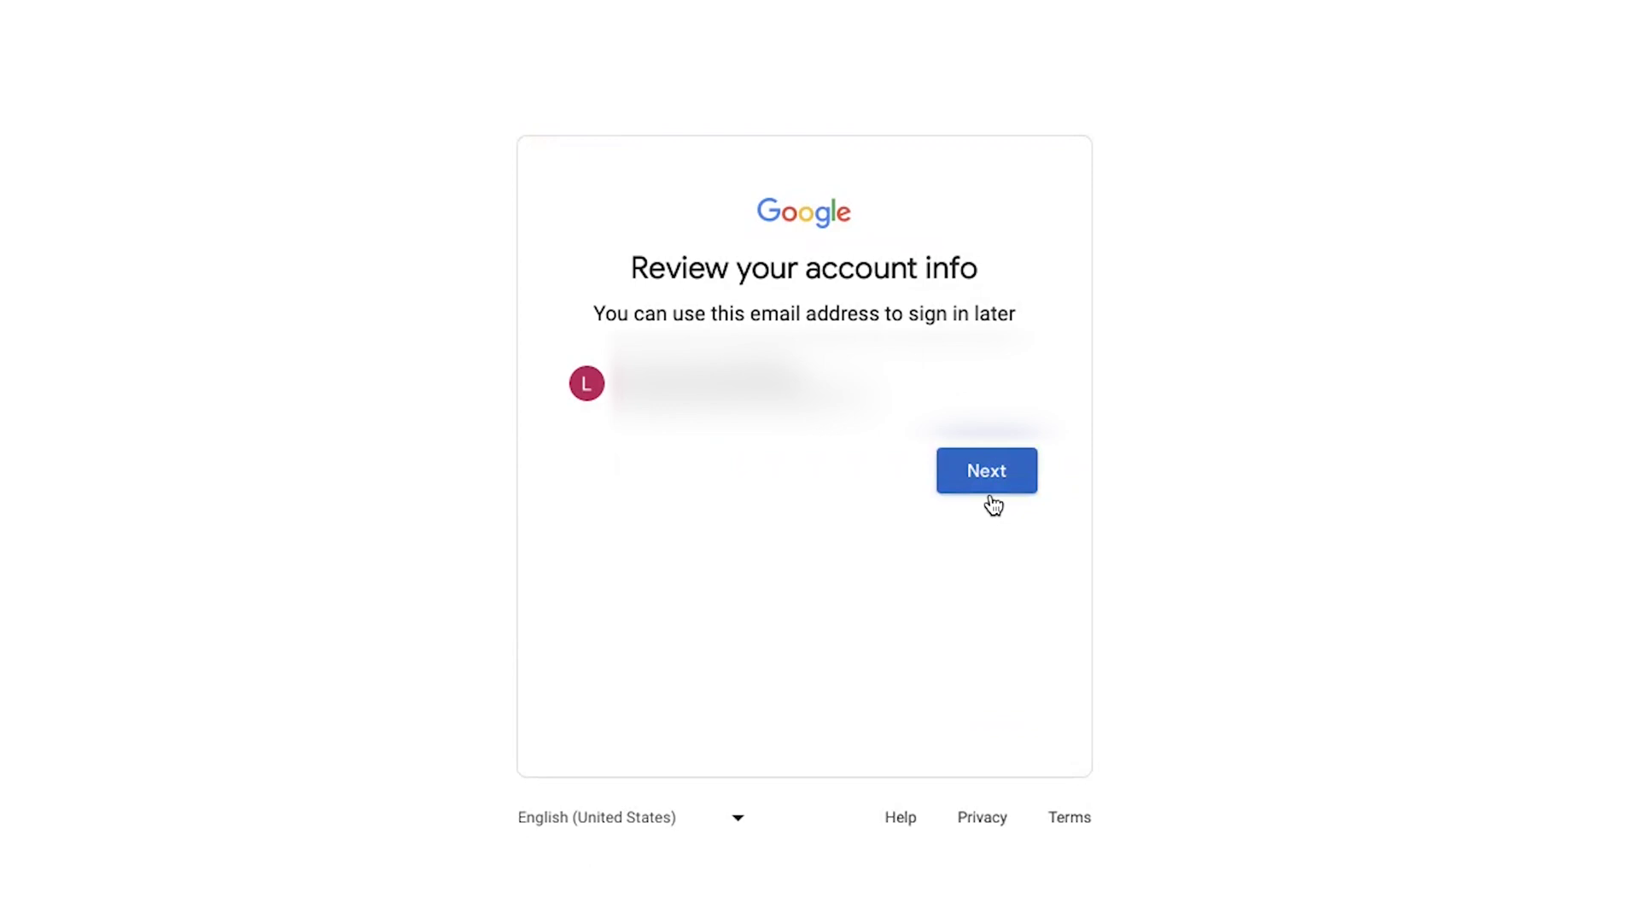
# Accept the reviewed account info, choose Express personalization, and read through the confirmation page
pyautogui.click(989, 478)
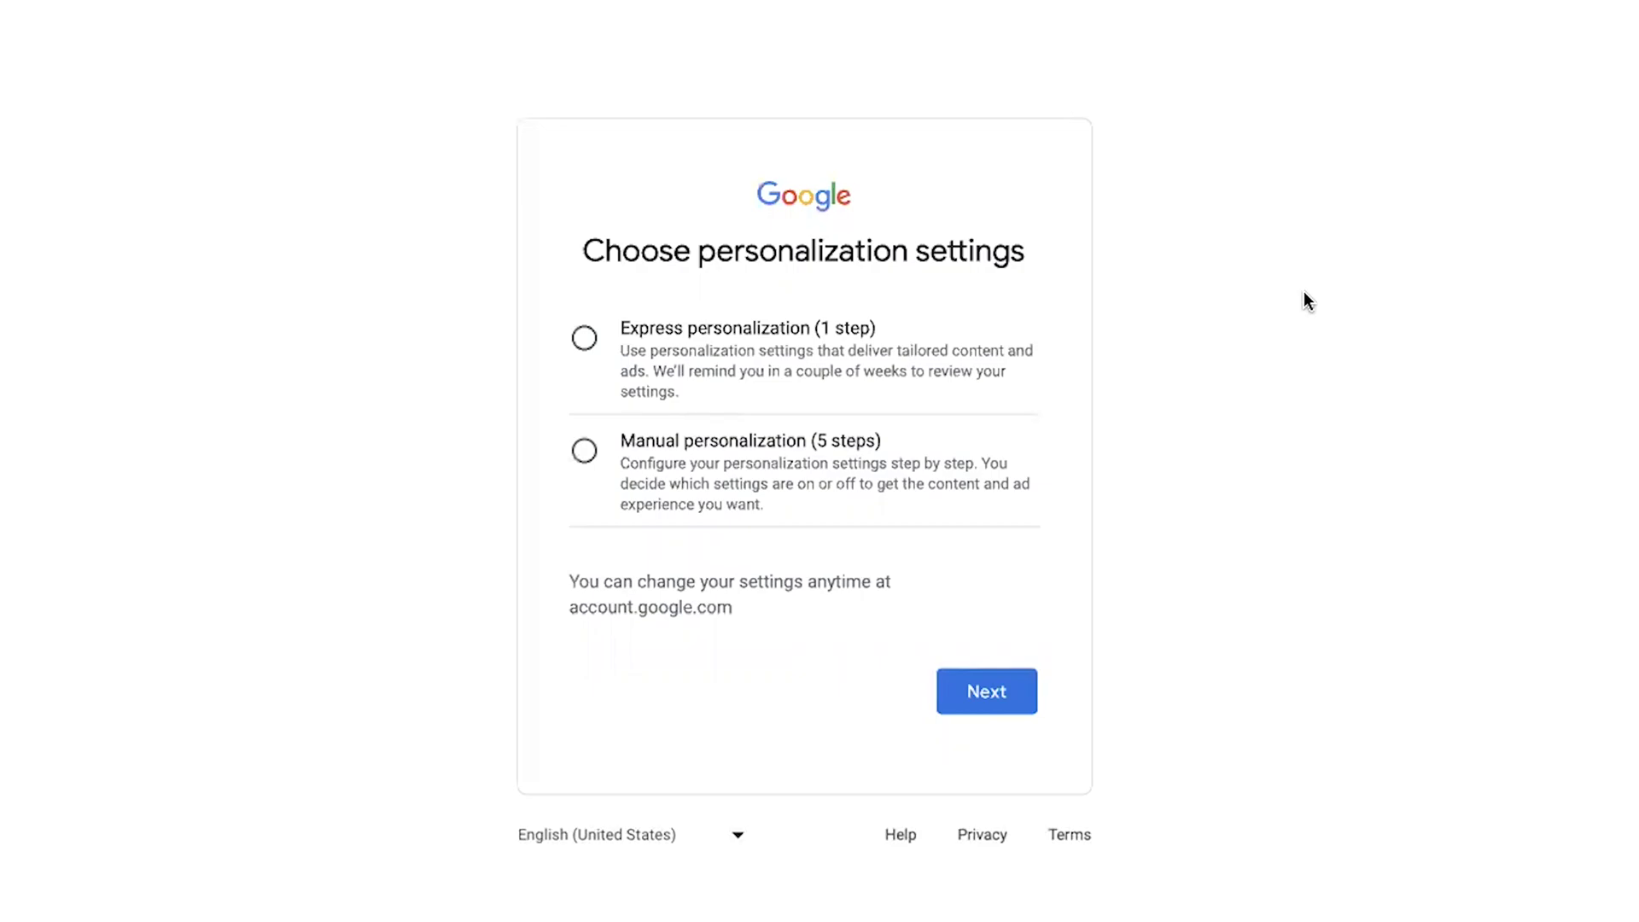
pyautogui.click(584, 339)
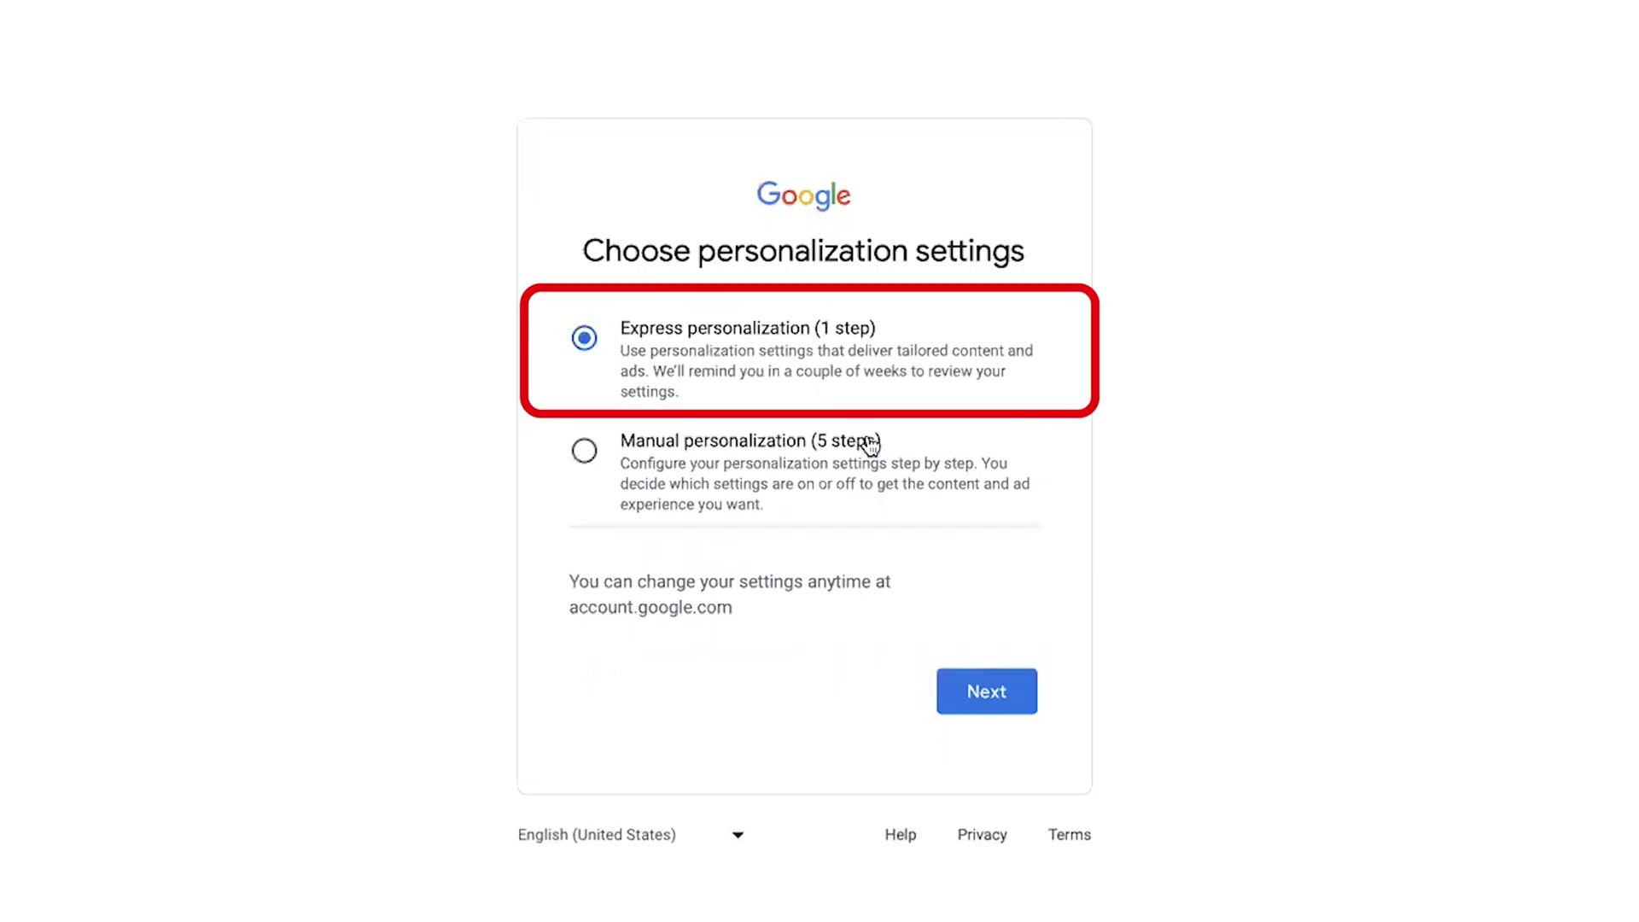
pyautogui.click(980, 688)
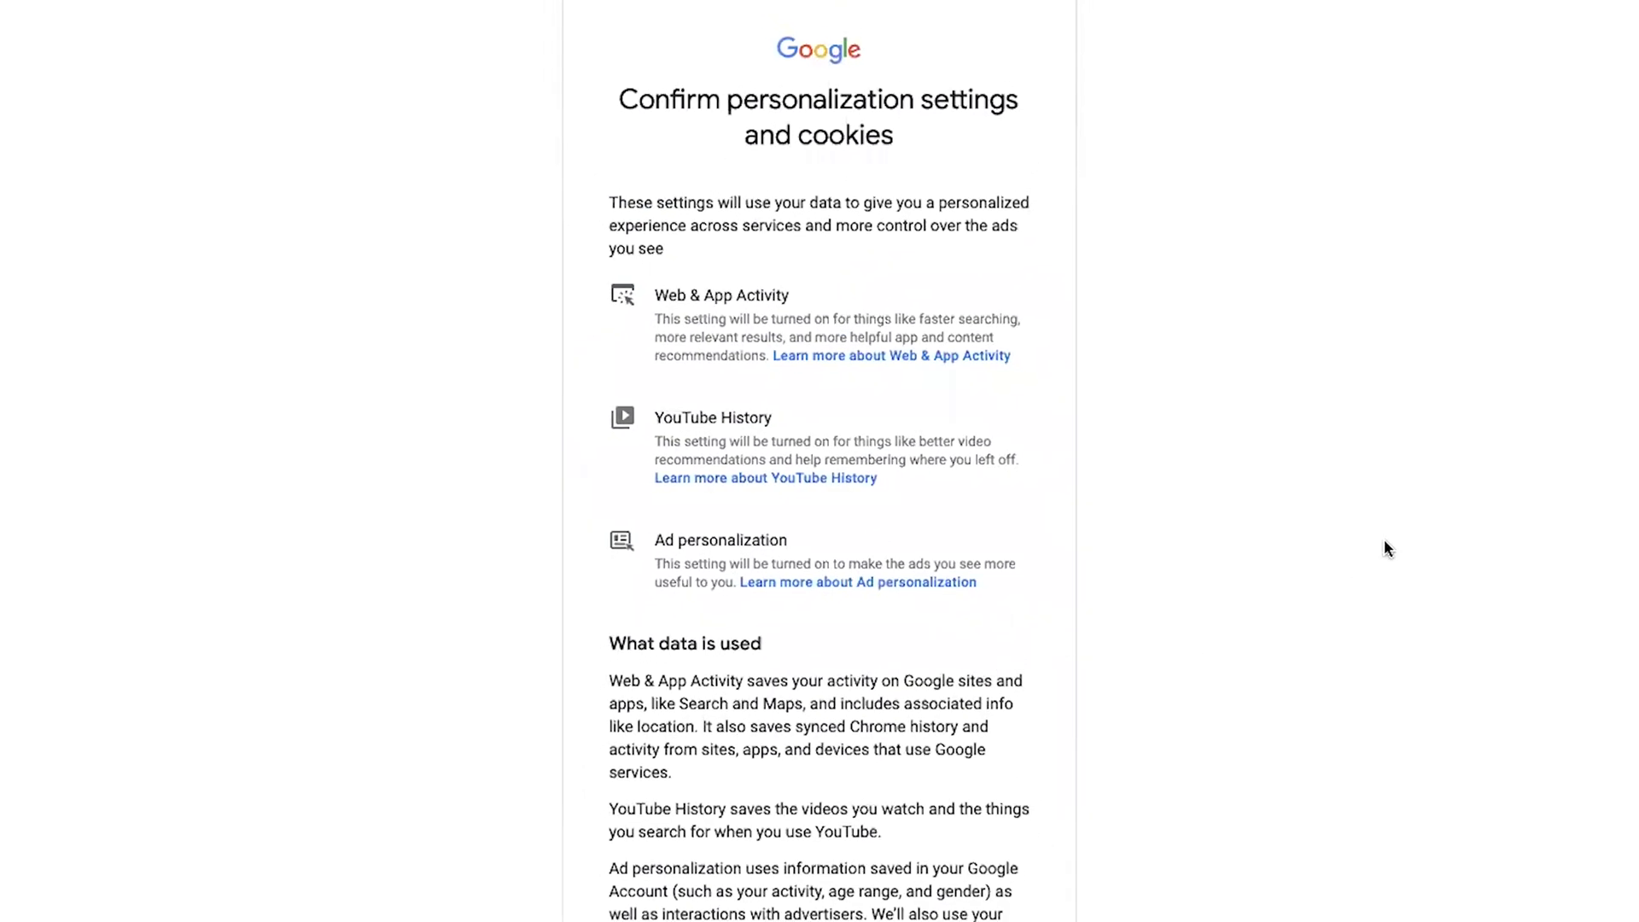
pyautogui.scroll(-1, 1385, 542)
pyautogui.scroll(-1, 1385, 541)
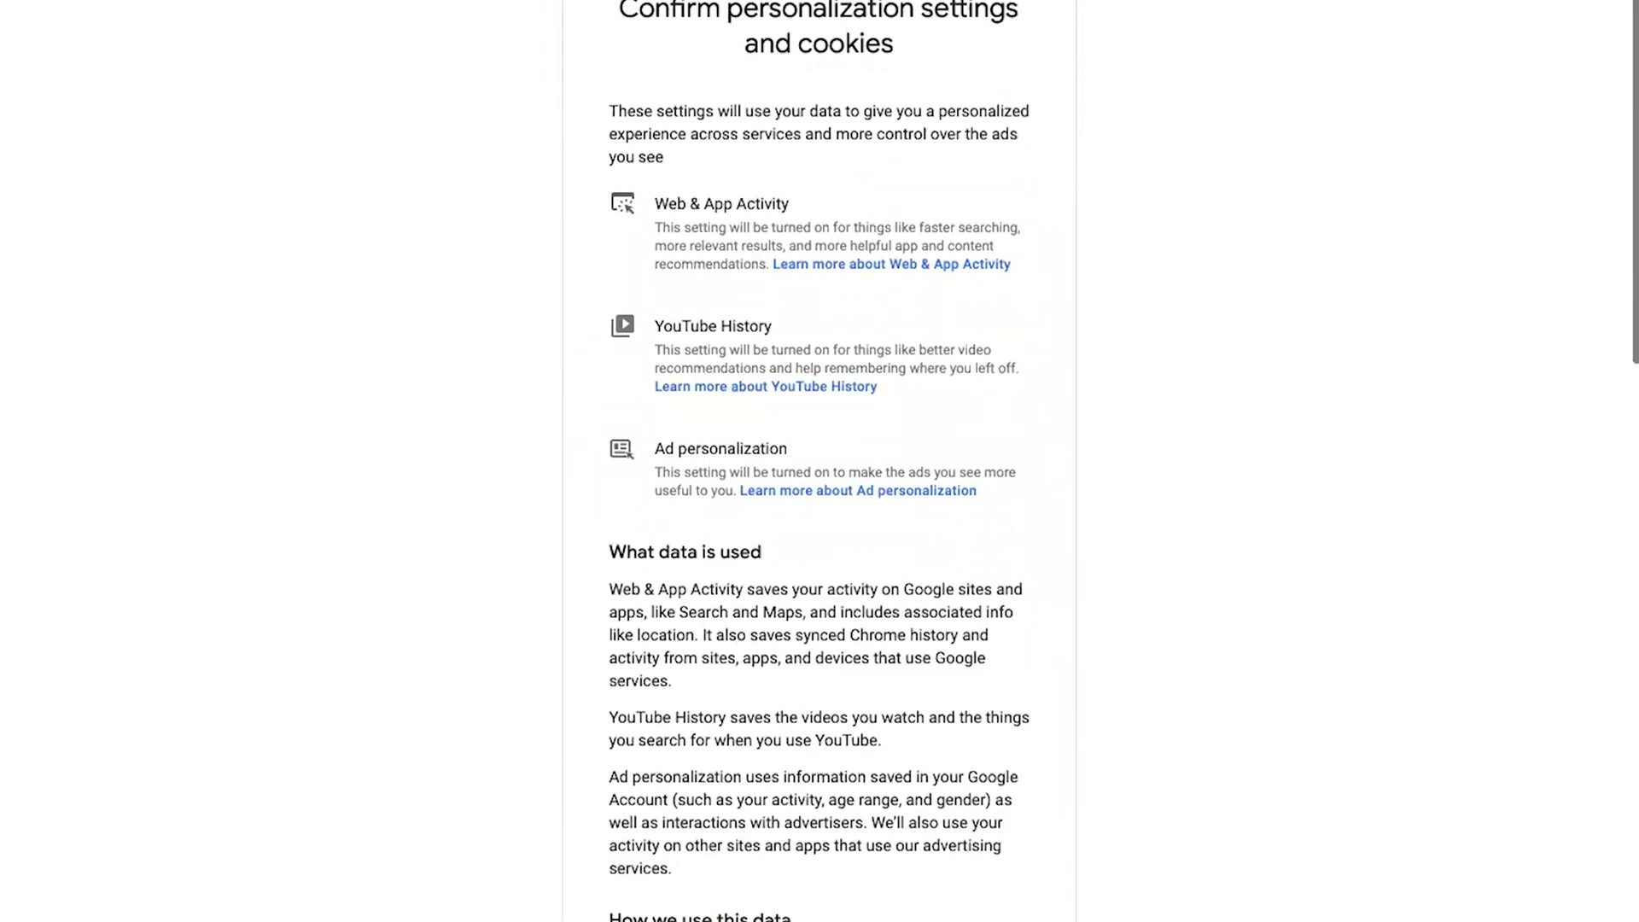
pyautogui.scroll(-7, 820, 461)
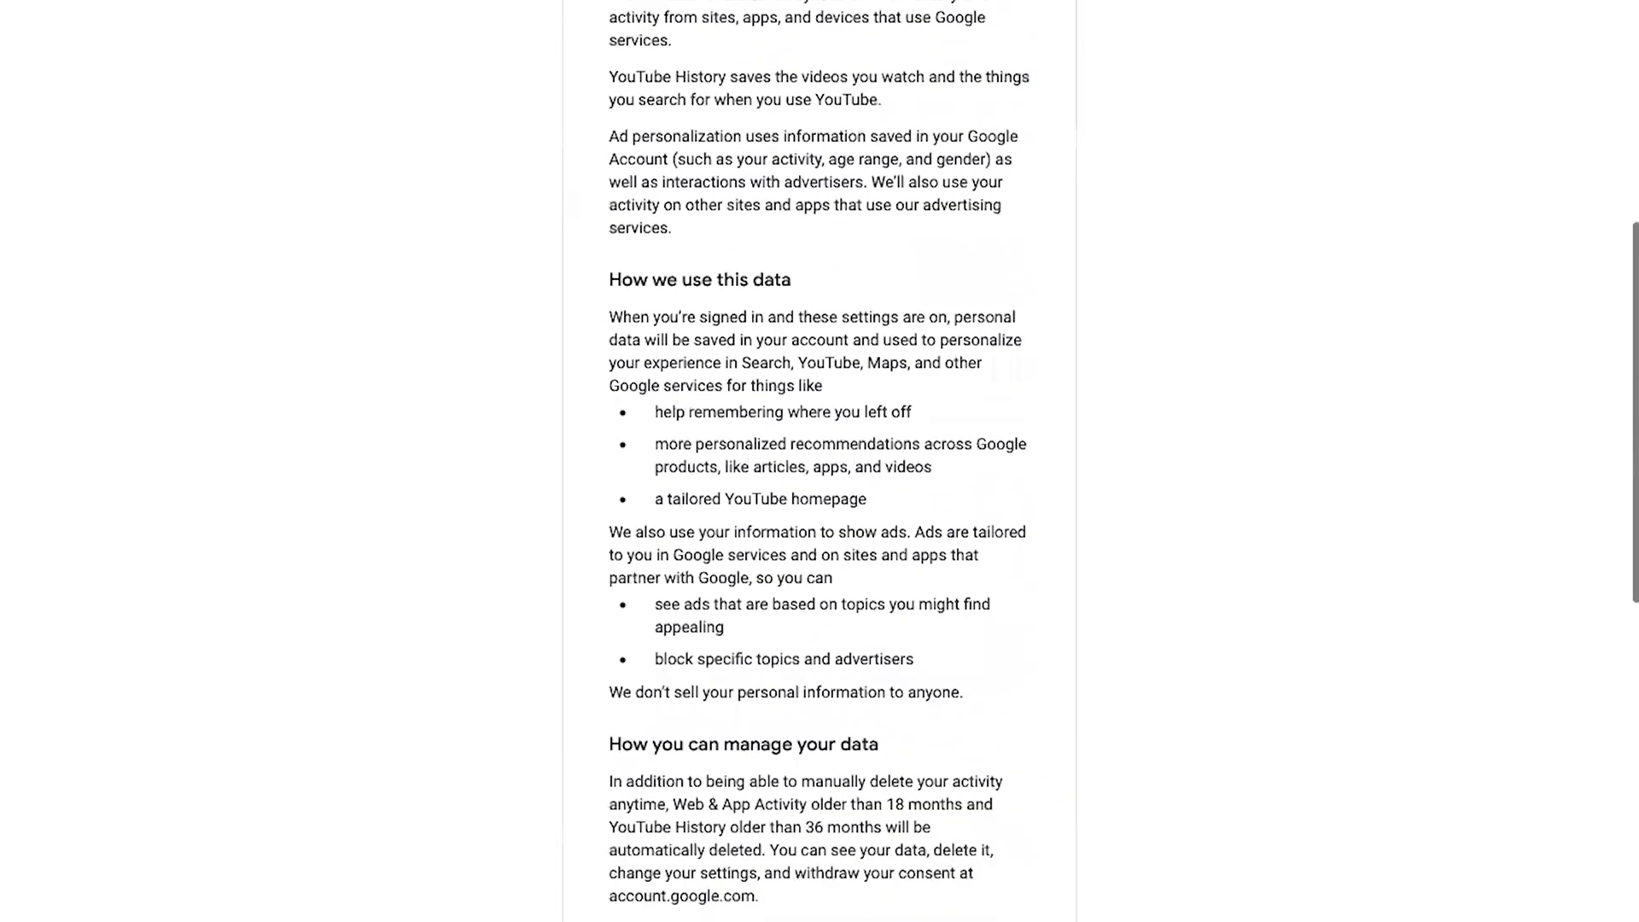
pyautogui.scroll(-3, 820, 461)
pyautogui.scroll(-5, 819, 461)
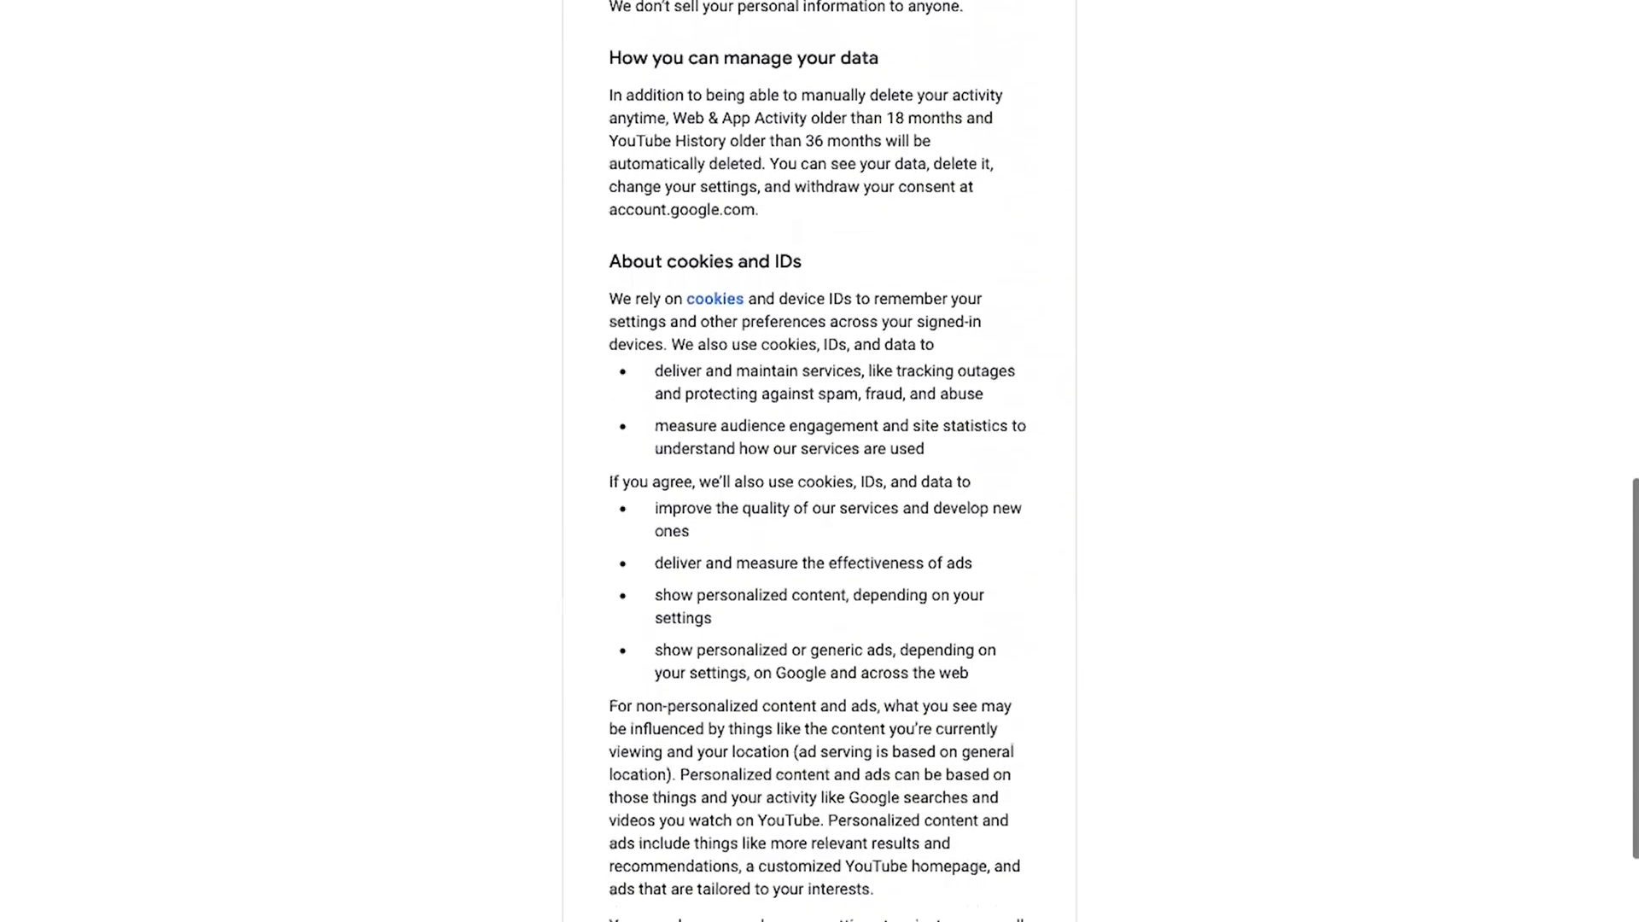
# Confirm the personalization and cookie settings and agree to Google's Privacy and Terms
pyautogui.click(899, 815)
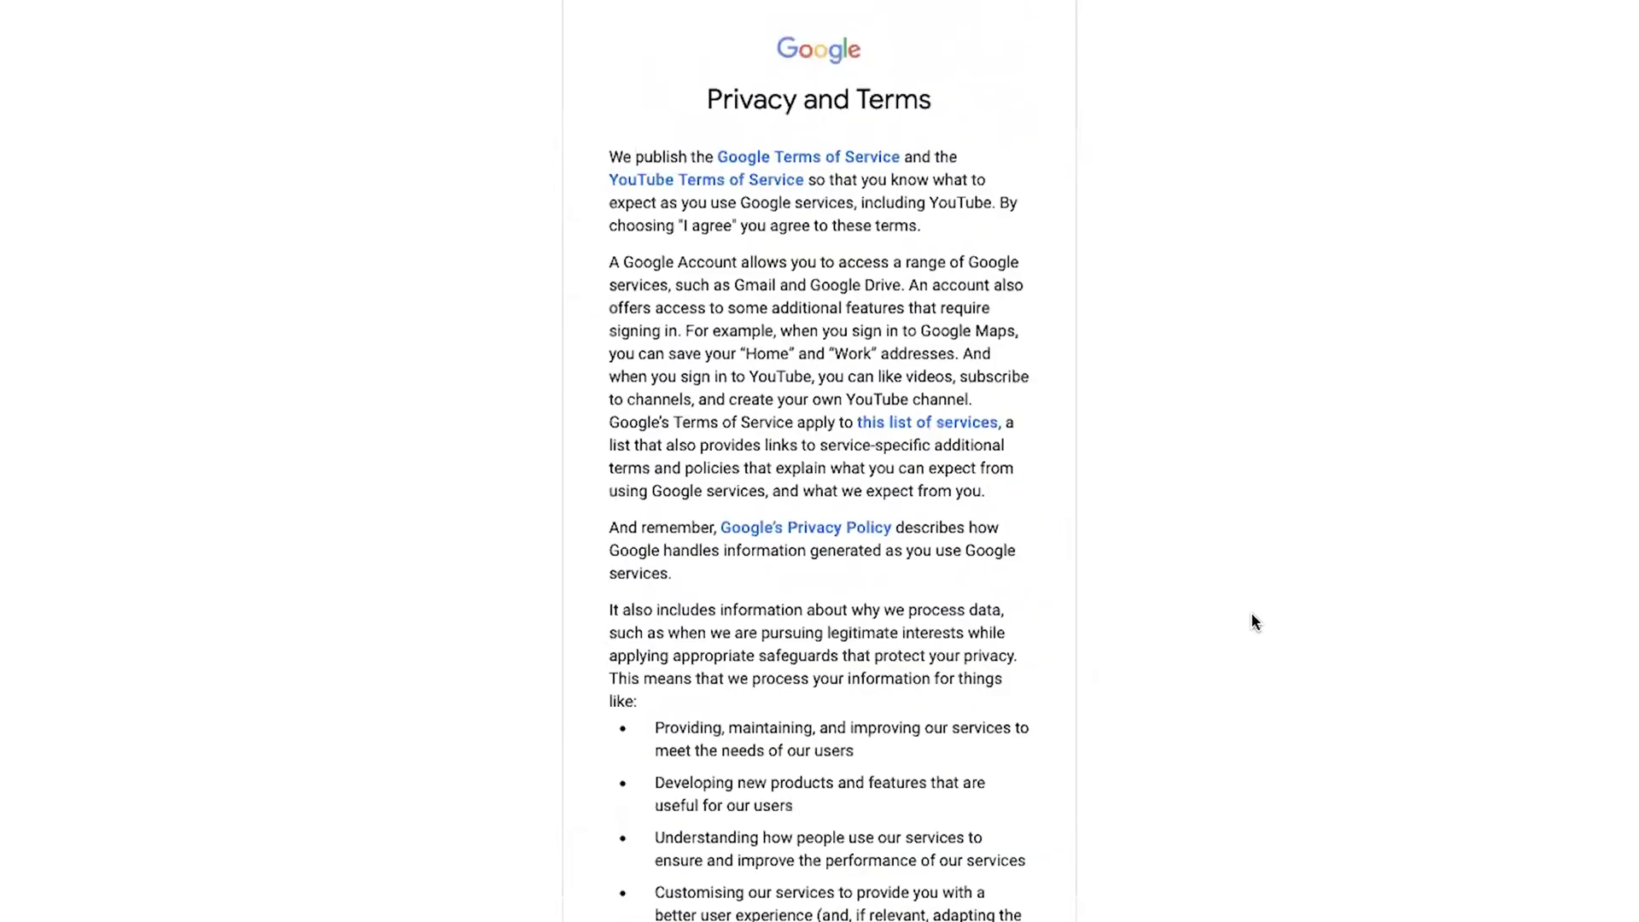
pyautogui.scroll(-7, 1252, 612)
pyautogui.scroll(-2, 1100, 645)
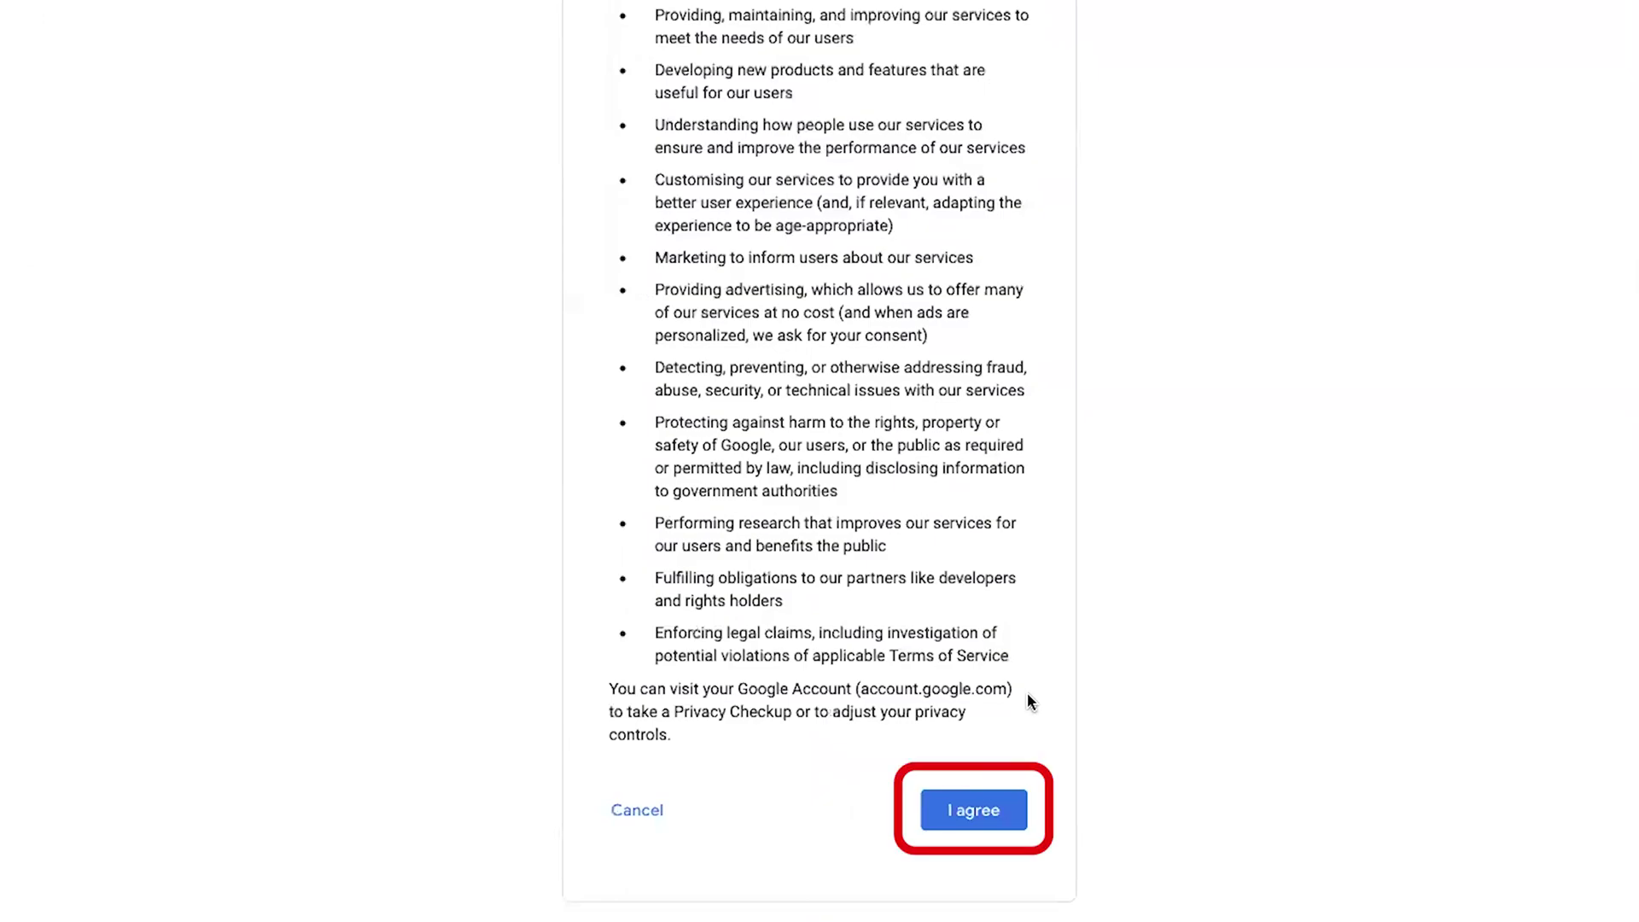
pyautogui.click(974, 810)
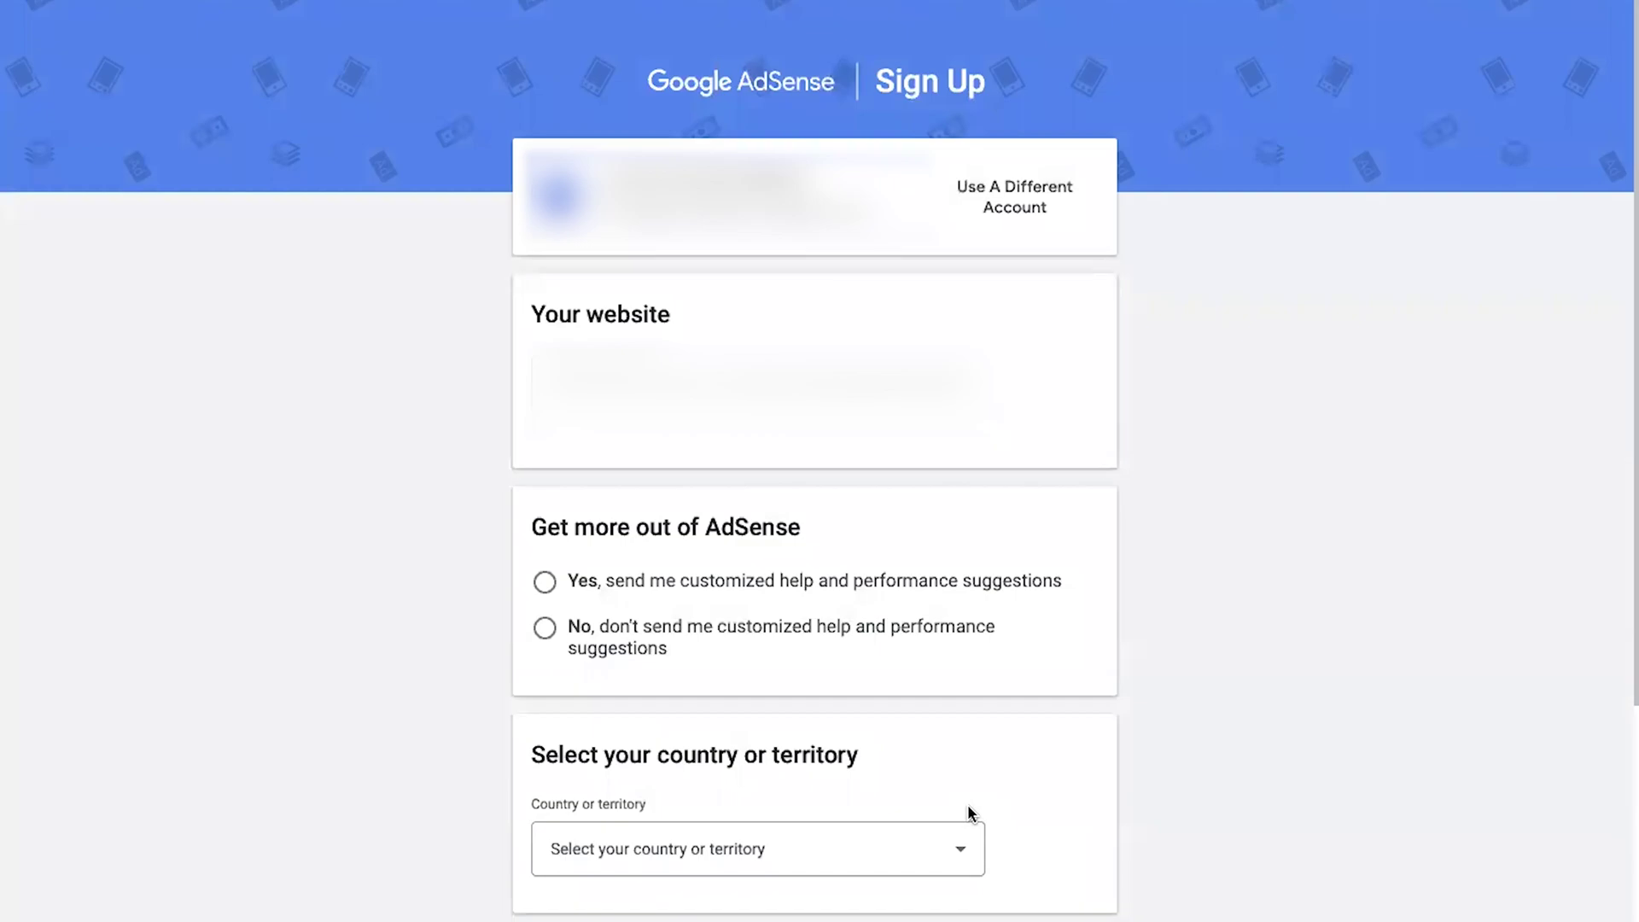
# Opt in to customized AdSense suggestions and set the country to United Kingdom
pyautogui.click(544, 583)
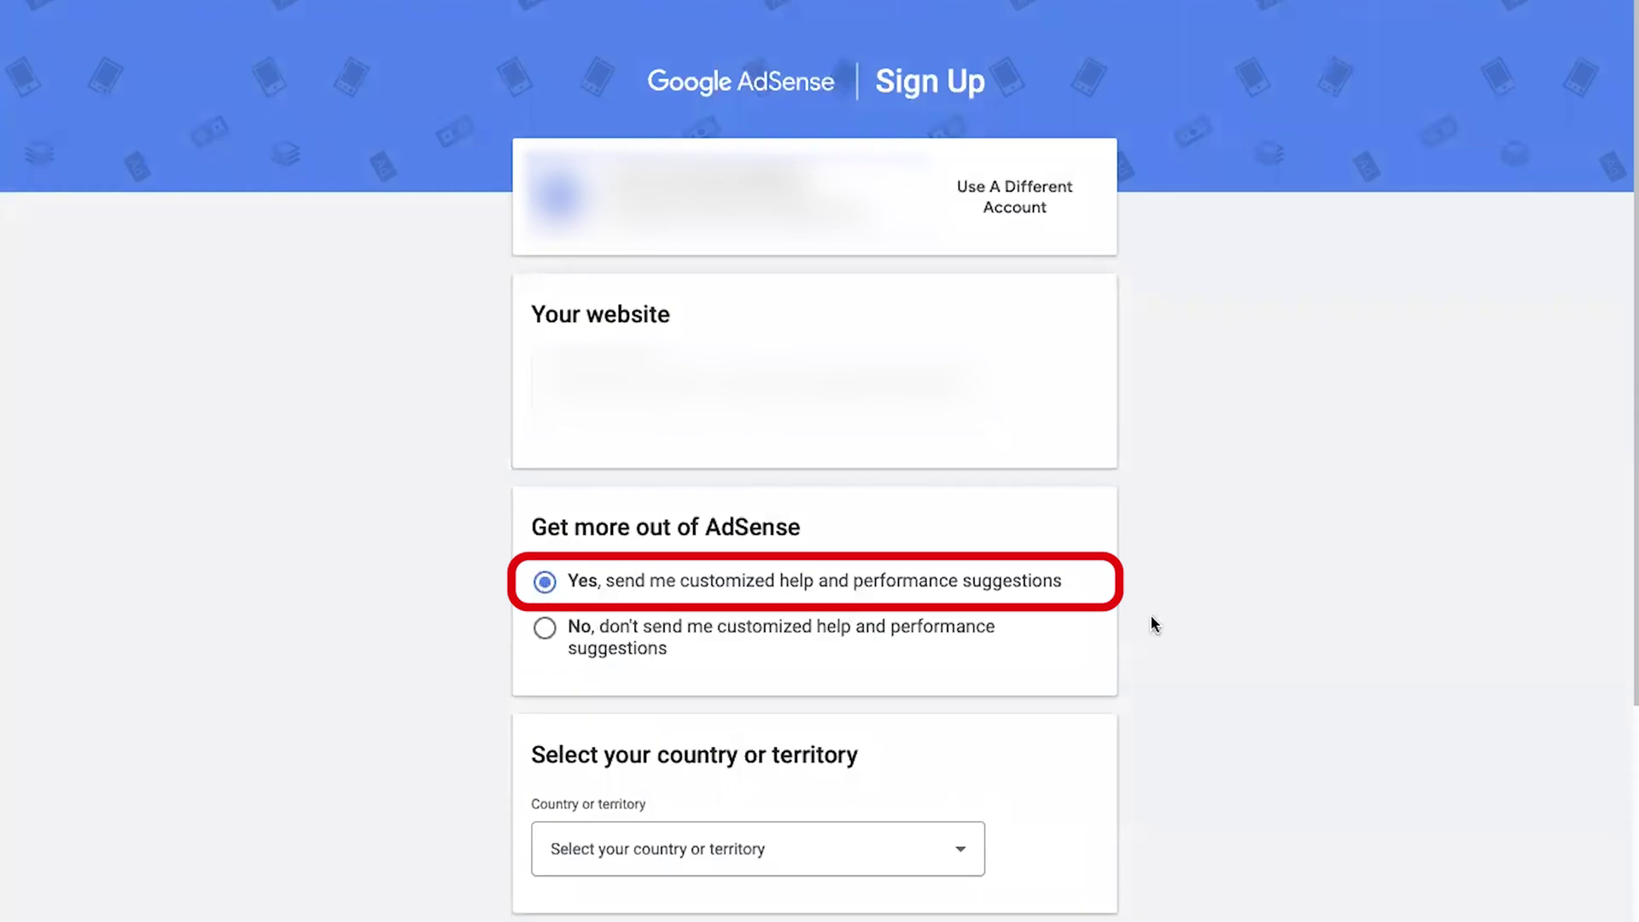
pyautogui.scroll(-2, 1218, 623)
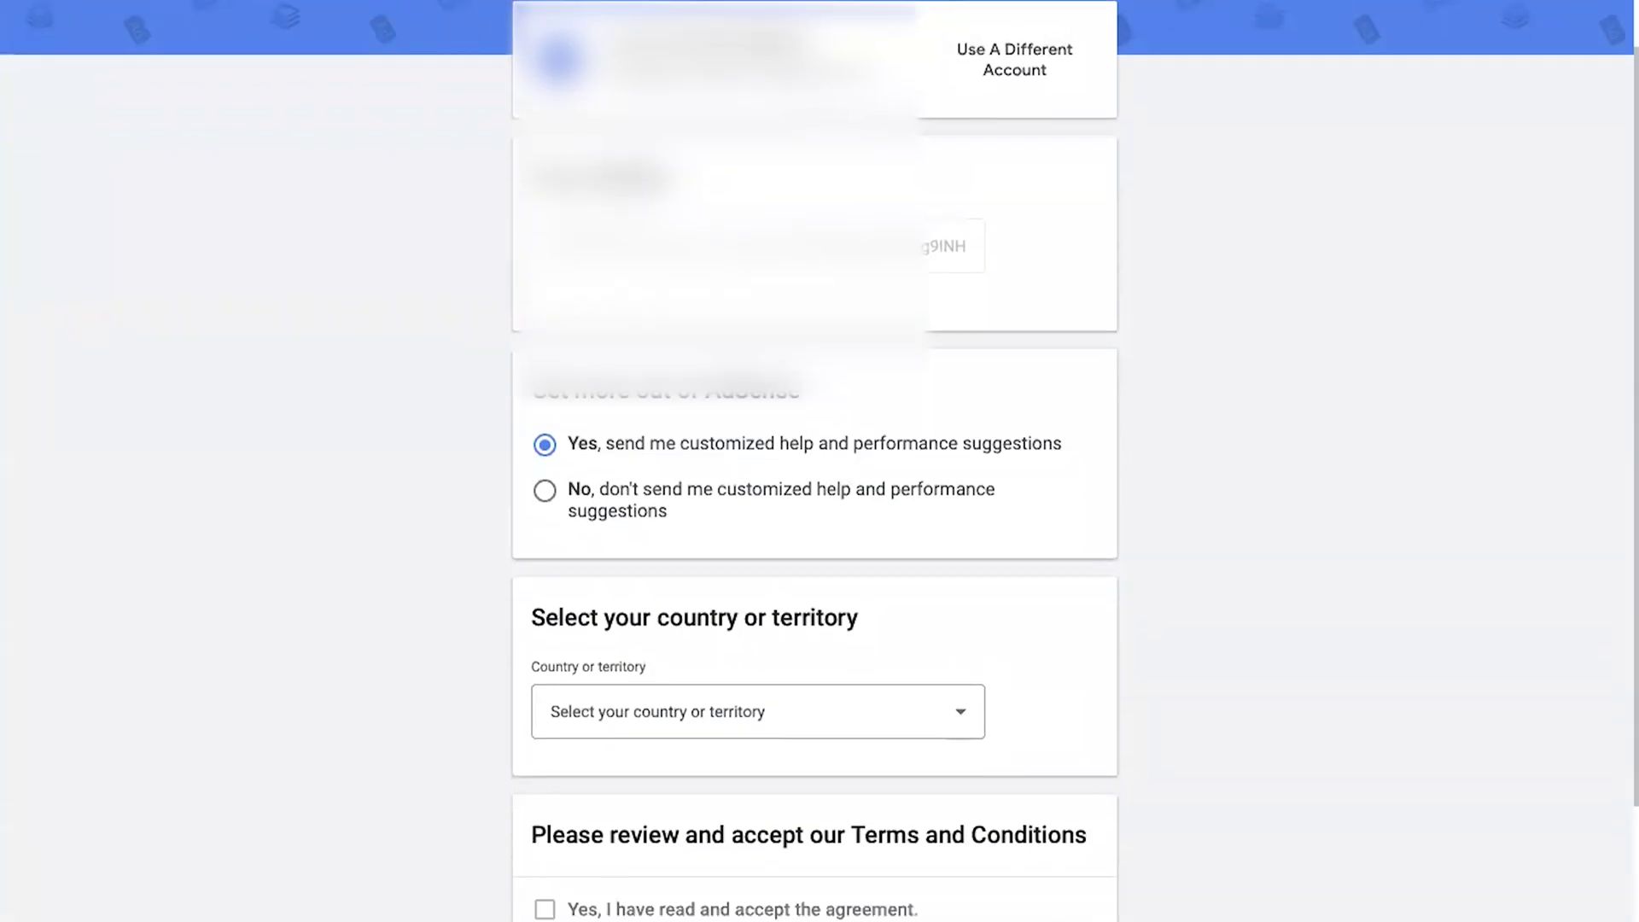
pyautogui.scroll(-1, 1167, 622)
pyautogui.click(934, 636)
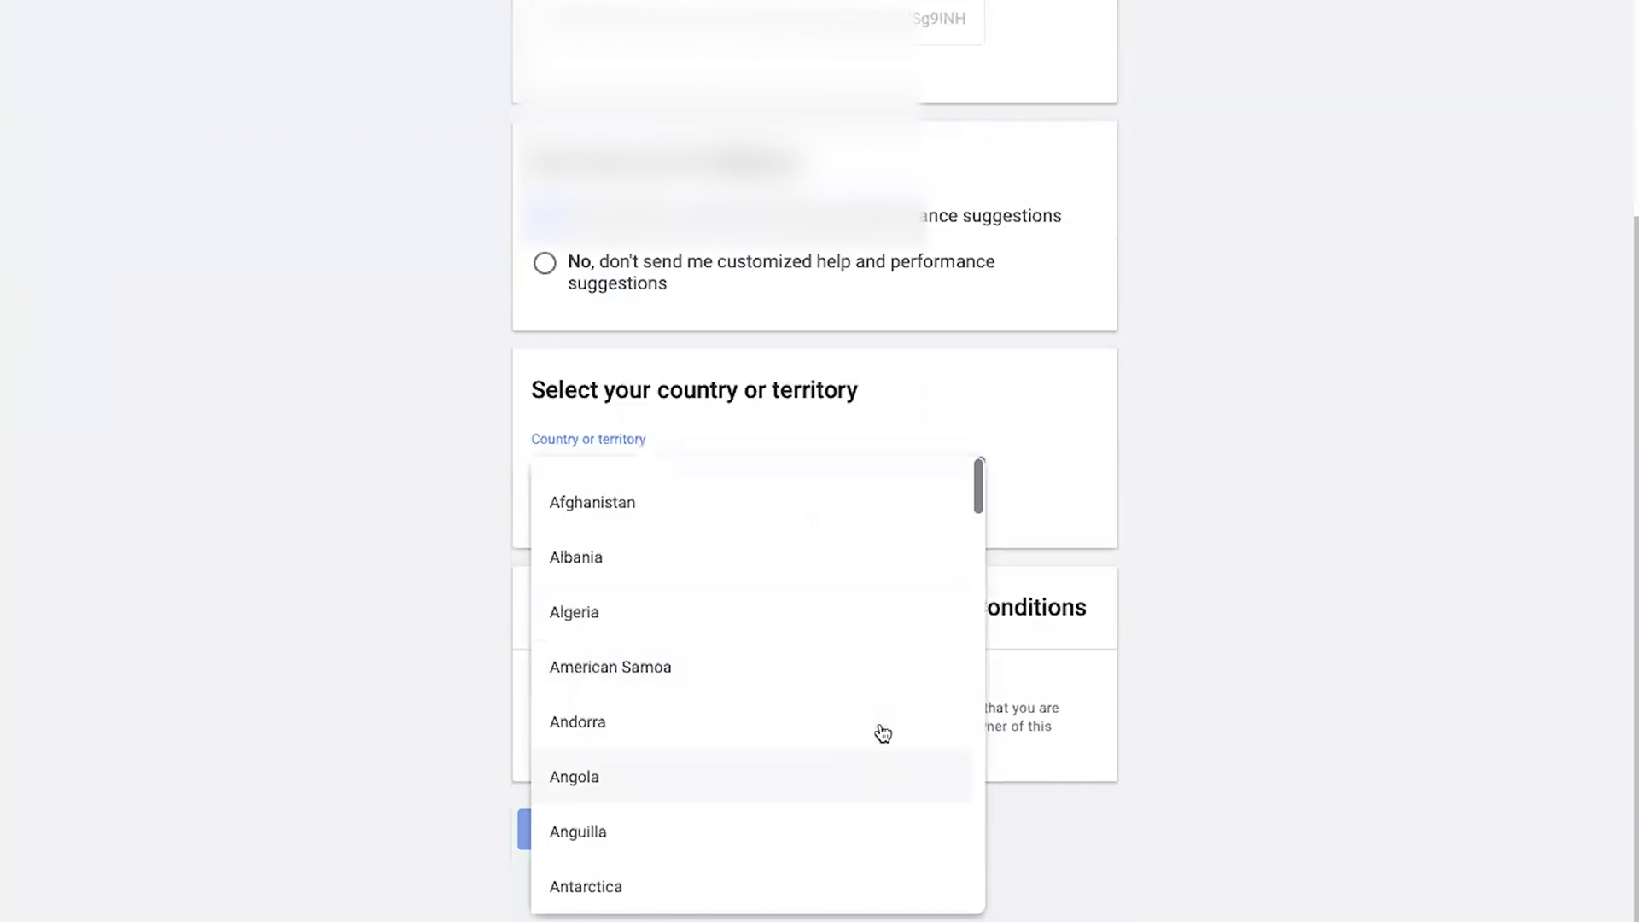
pyautogui.scroll(-20, 937, 845)
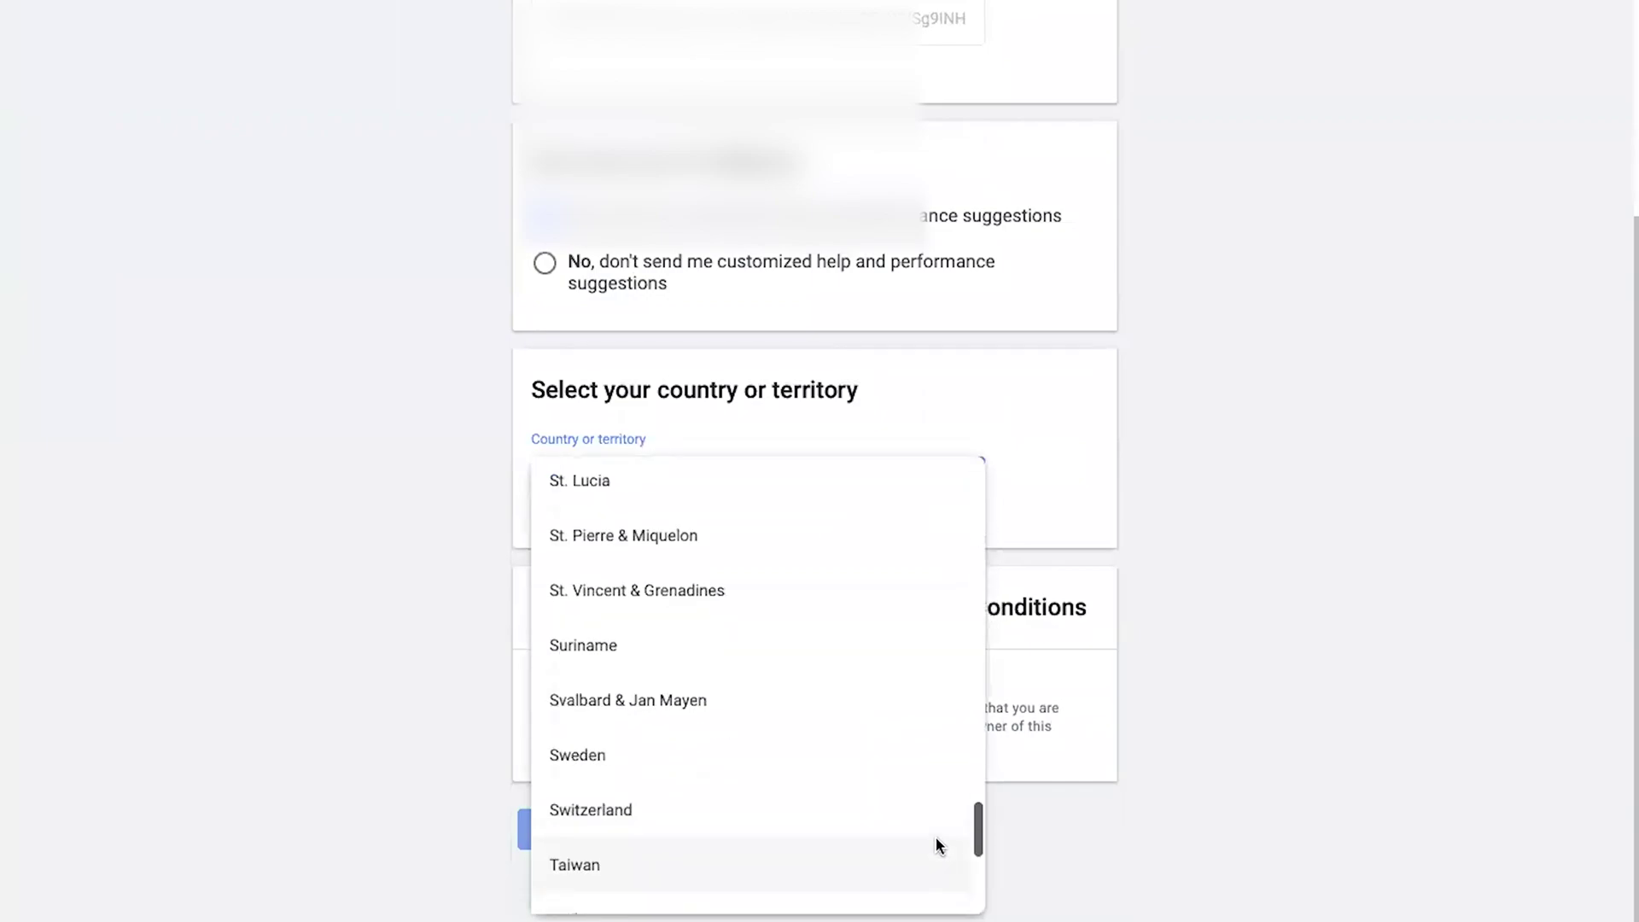
pyautogui.scroll(-8, 936, 854)
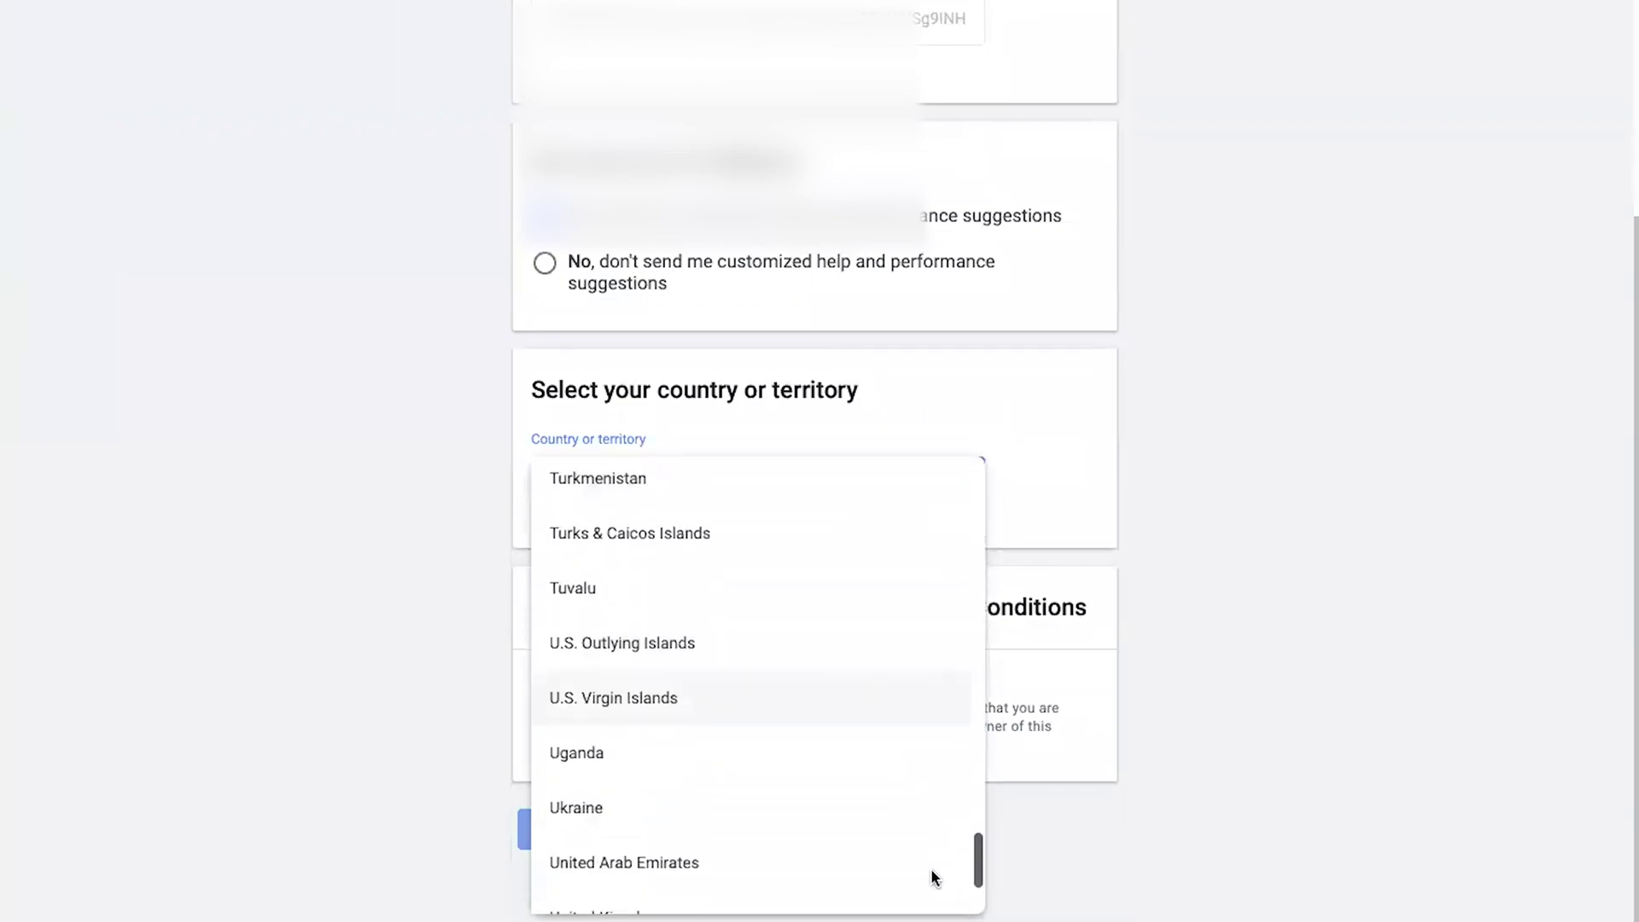
pyautogui.click(869, 882)
# Accept the AdSense terms and conditions and create the account
pyautogui.scroll(-1, 1339, 641)
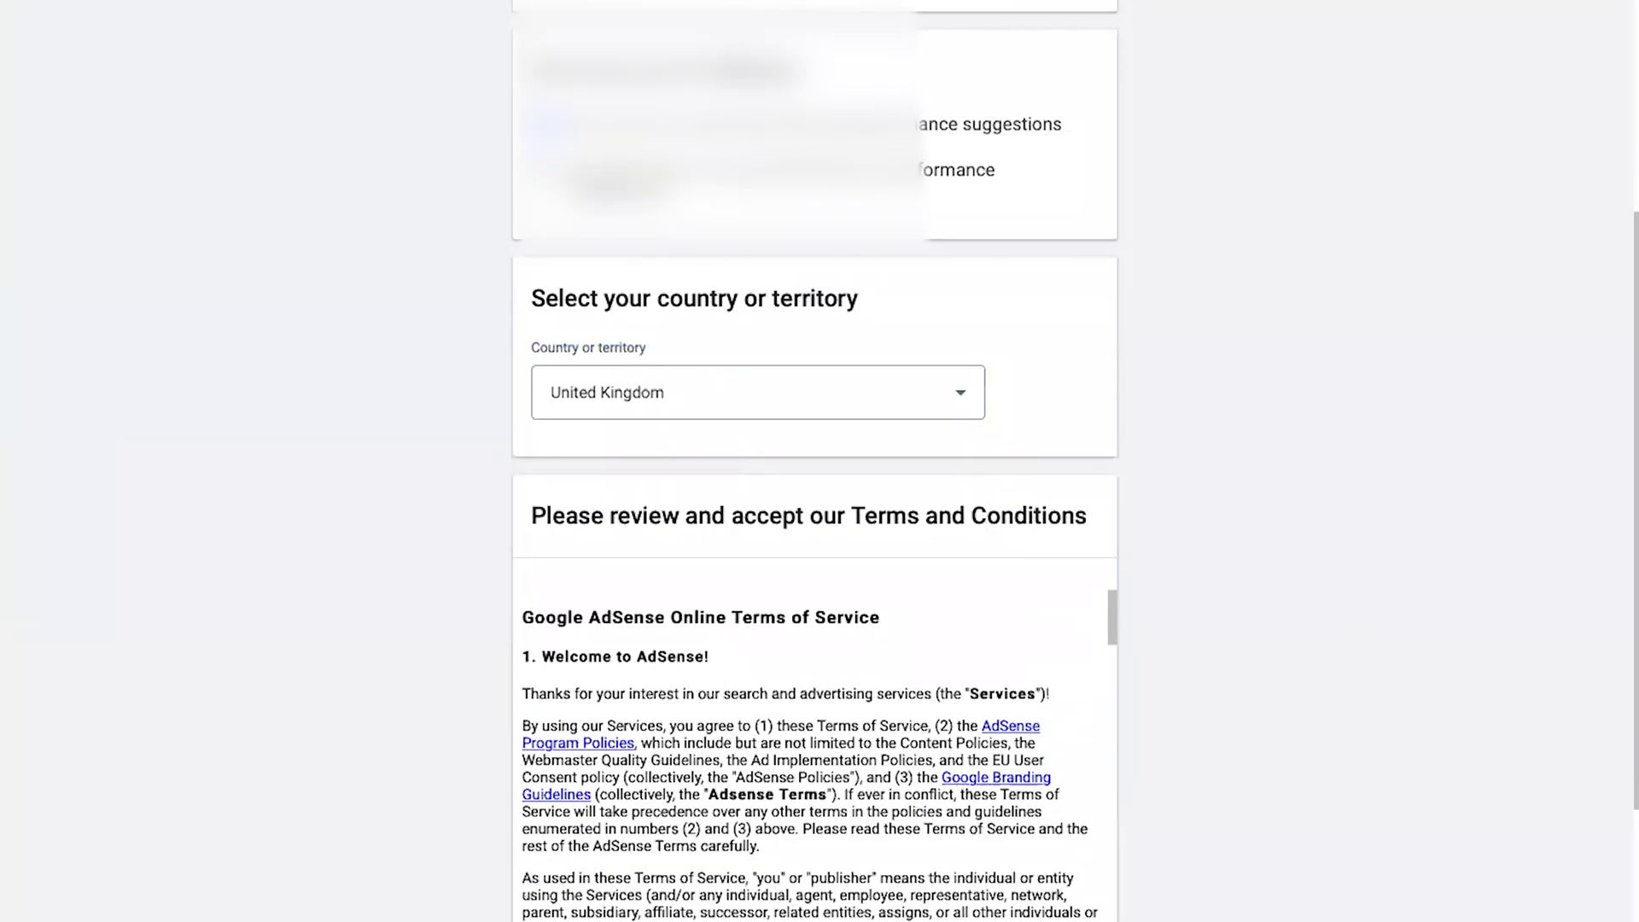
pyautogui.scroll(-3, 1339, 641)
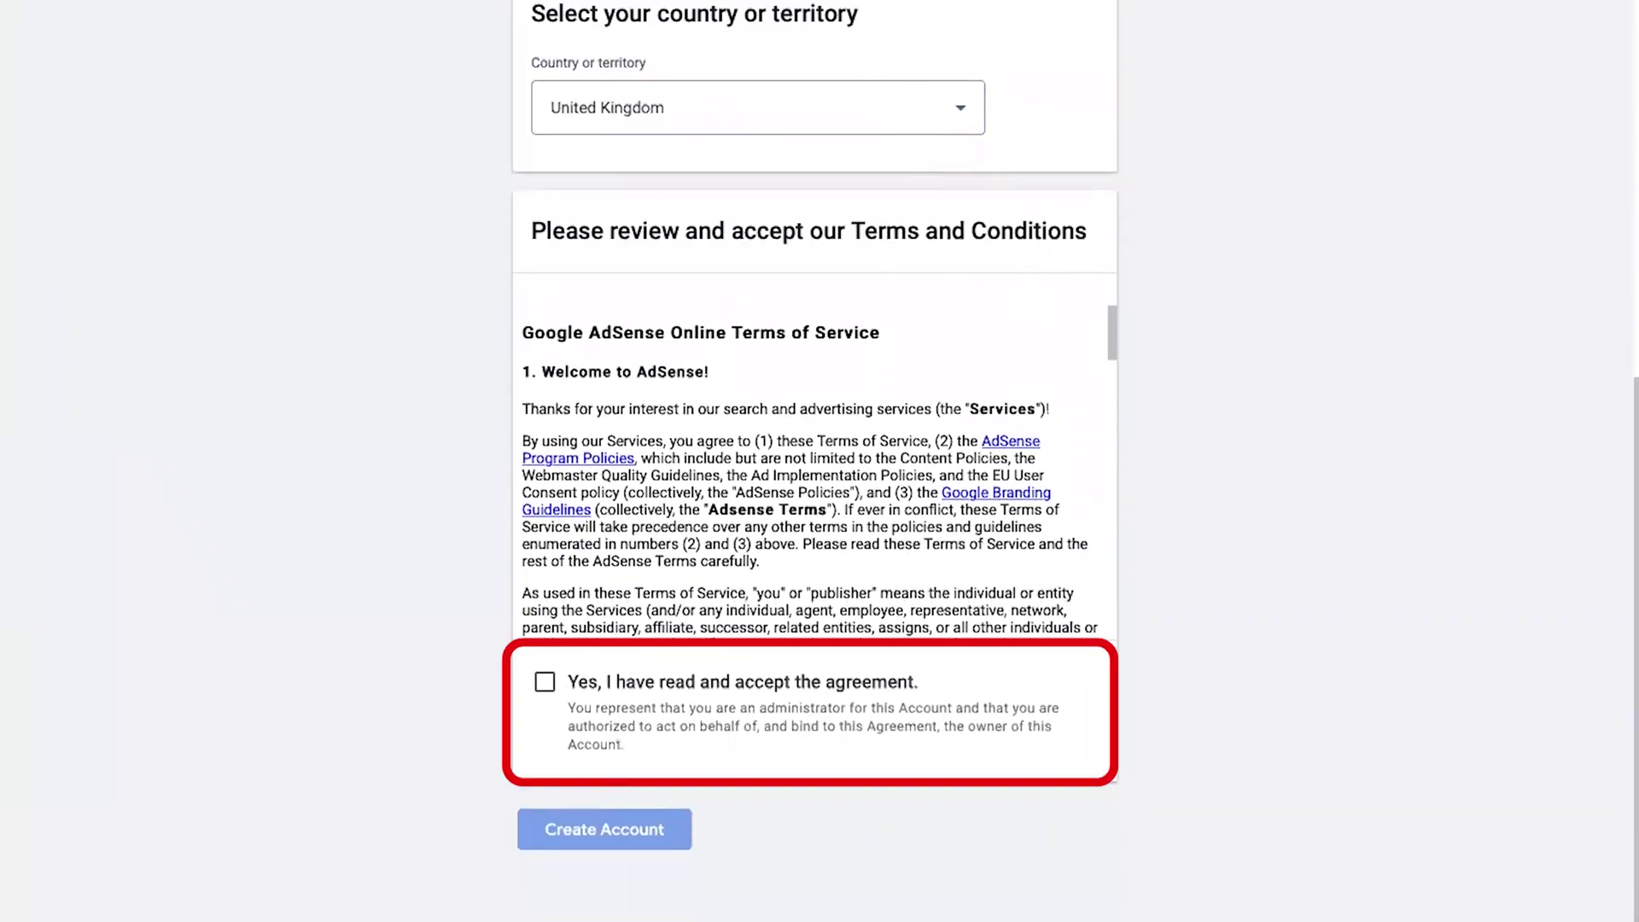
pyautogui.click(545, 682)
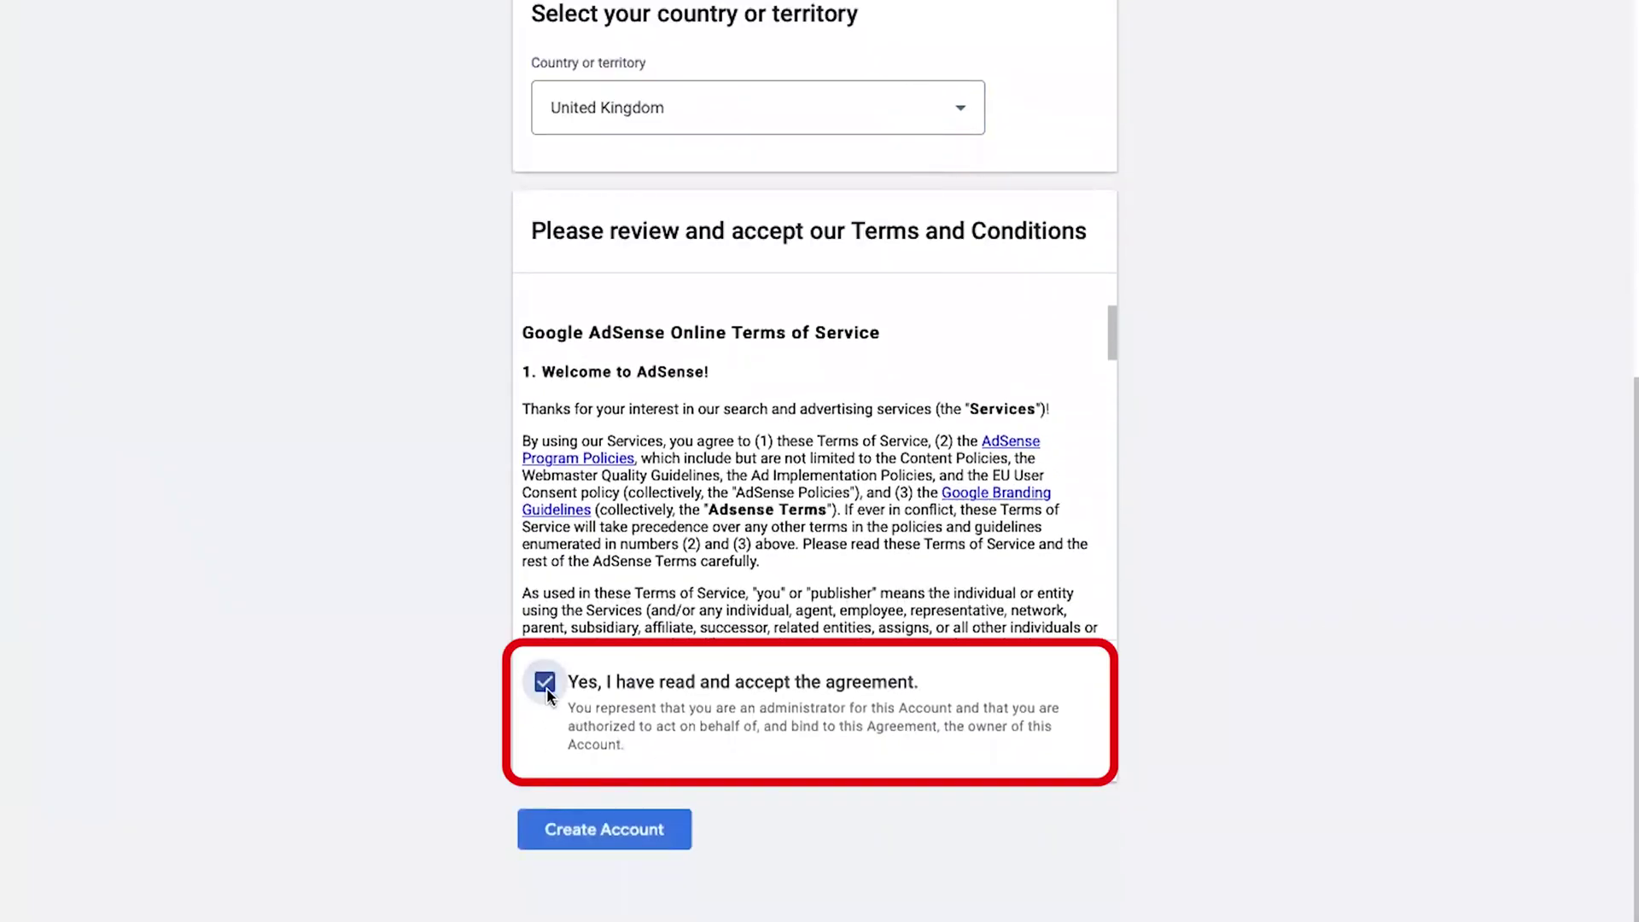
pyautogui.click(624, 841)
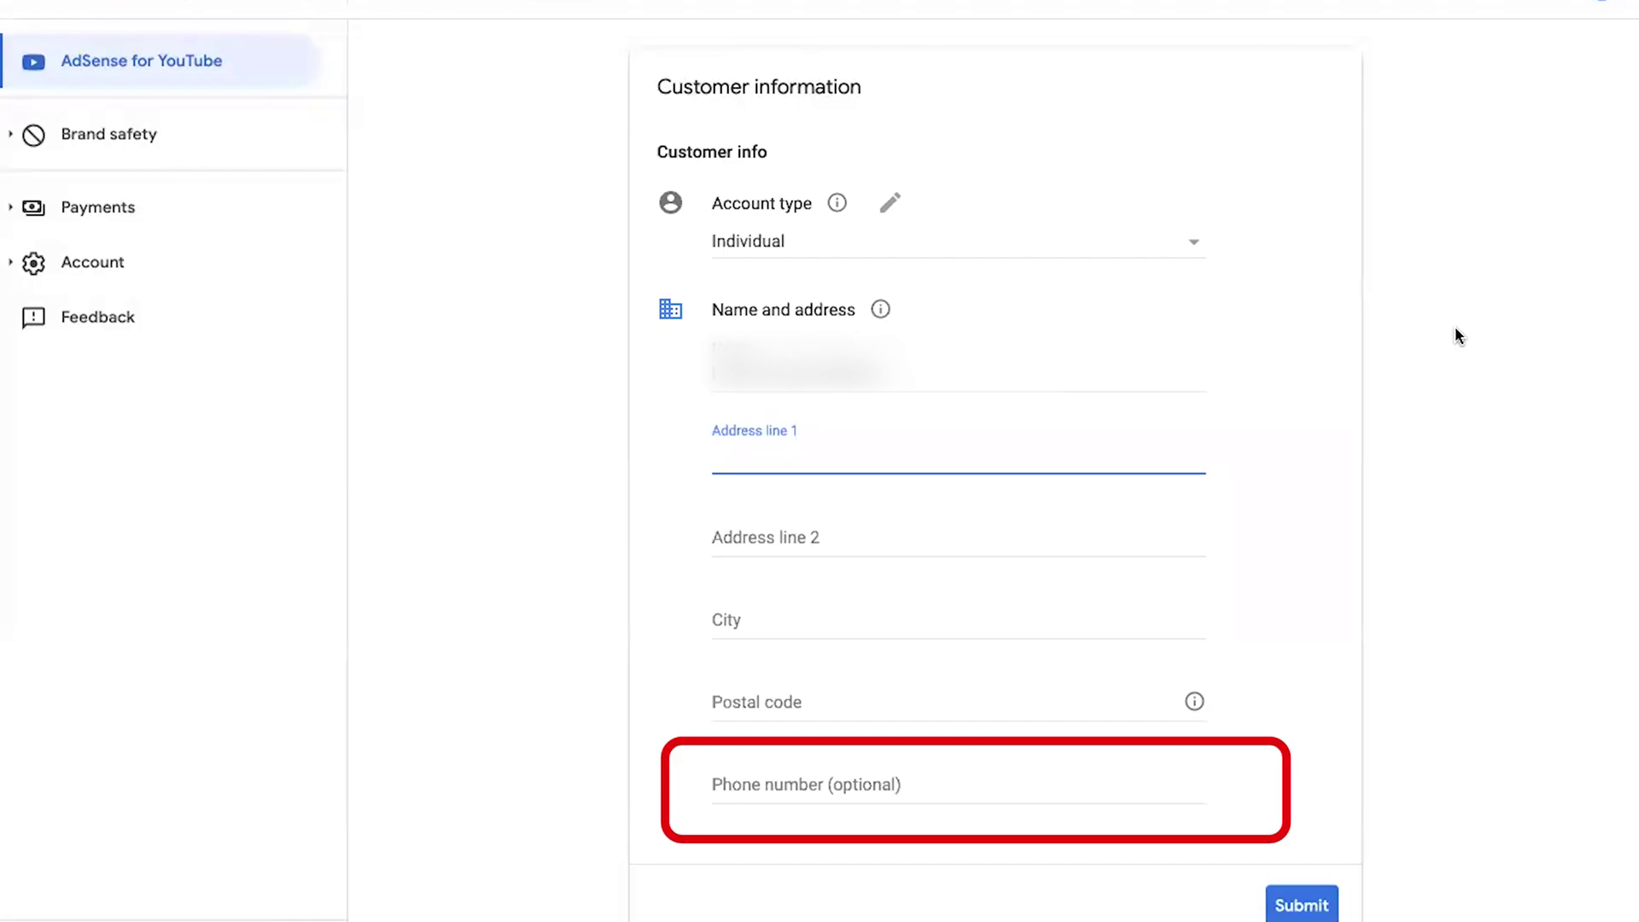
# Submit the filled-in customer name and address details
pyautogui.click(1301, 907)
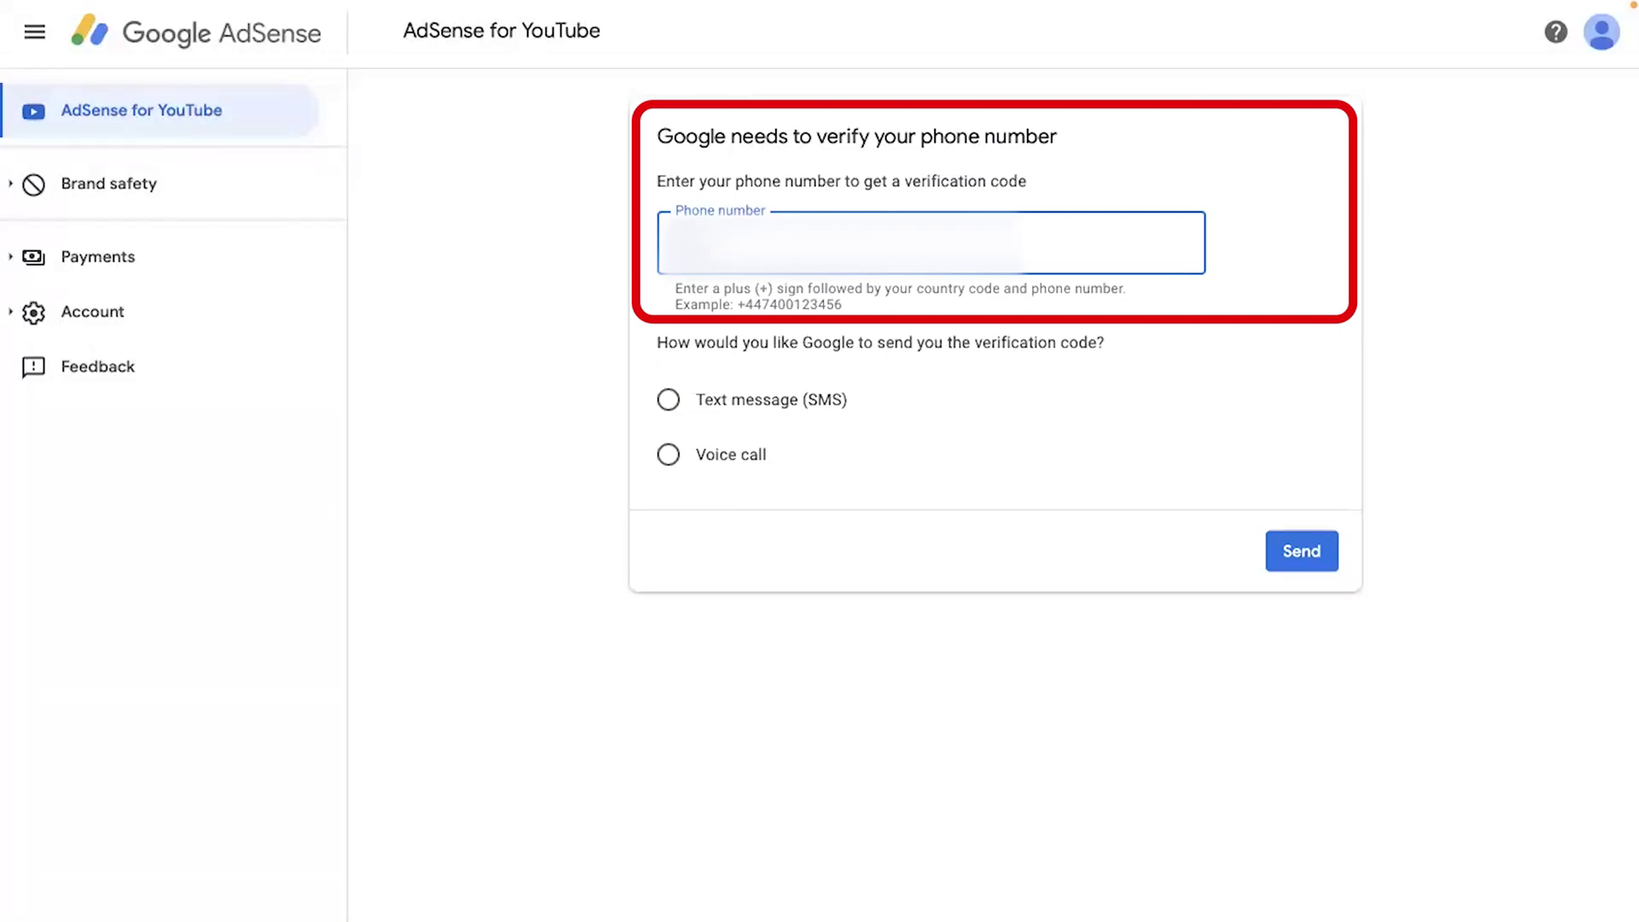
# Have AdSense send the phone verification code by text message (SMS)
pyautogui.click(668, 400)
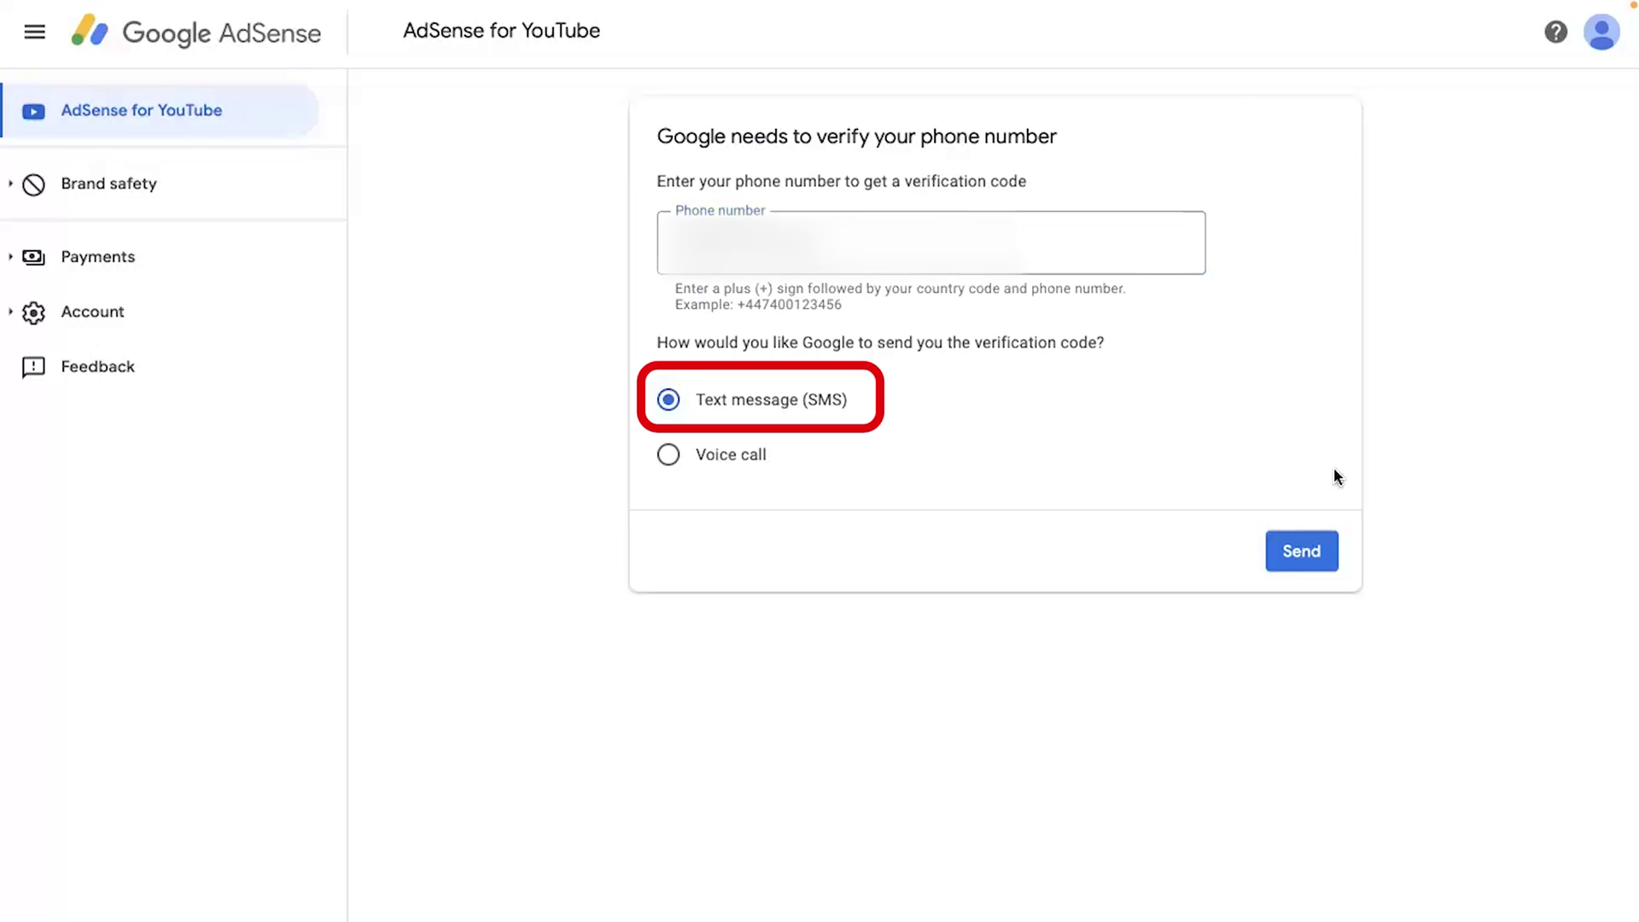
pyautogui.click(1299, 553)
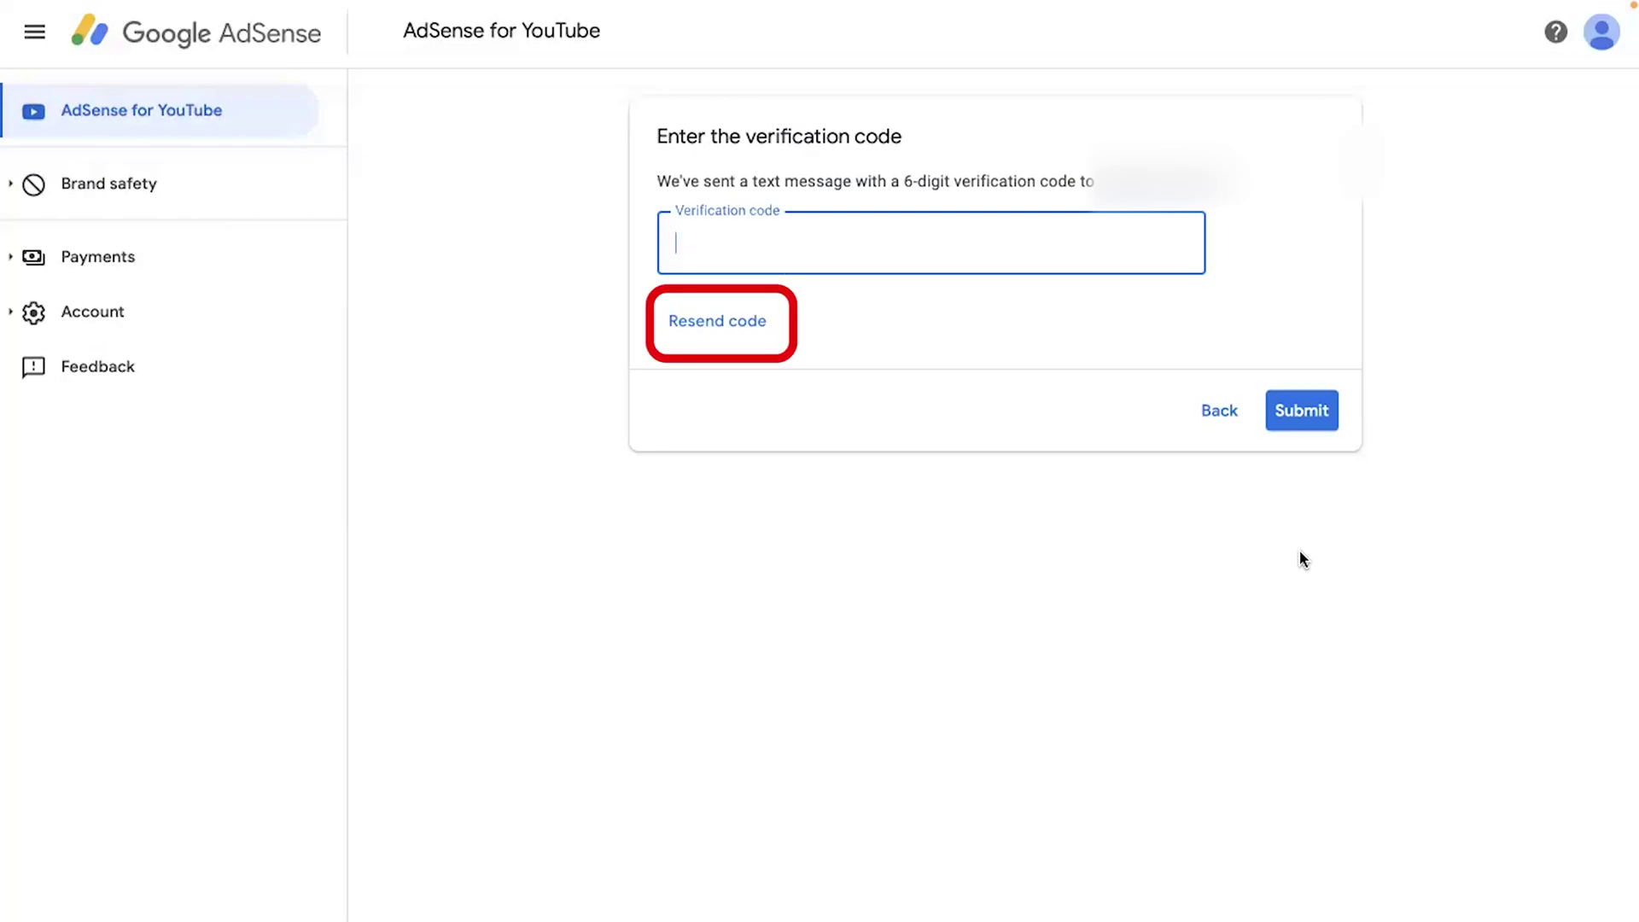
# Enter the six-digit verification code from the text message and submit it
pyautogui.write('6')
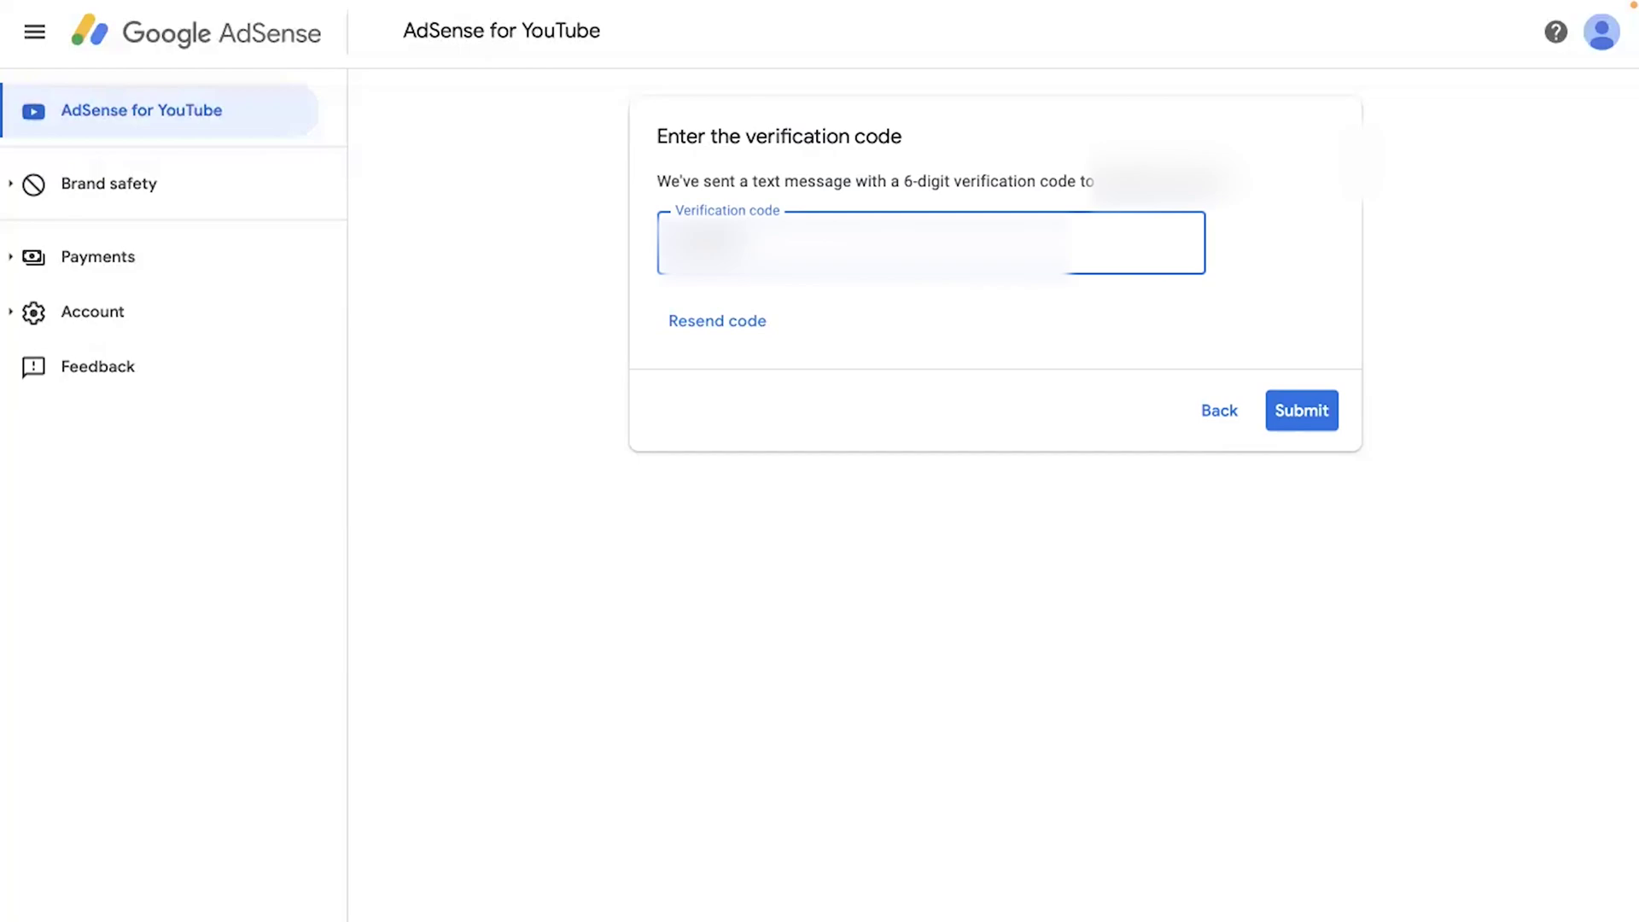
pyautogui.click(1319, 422)
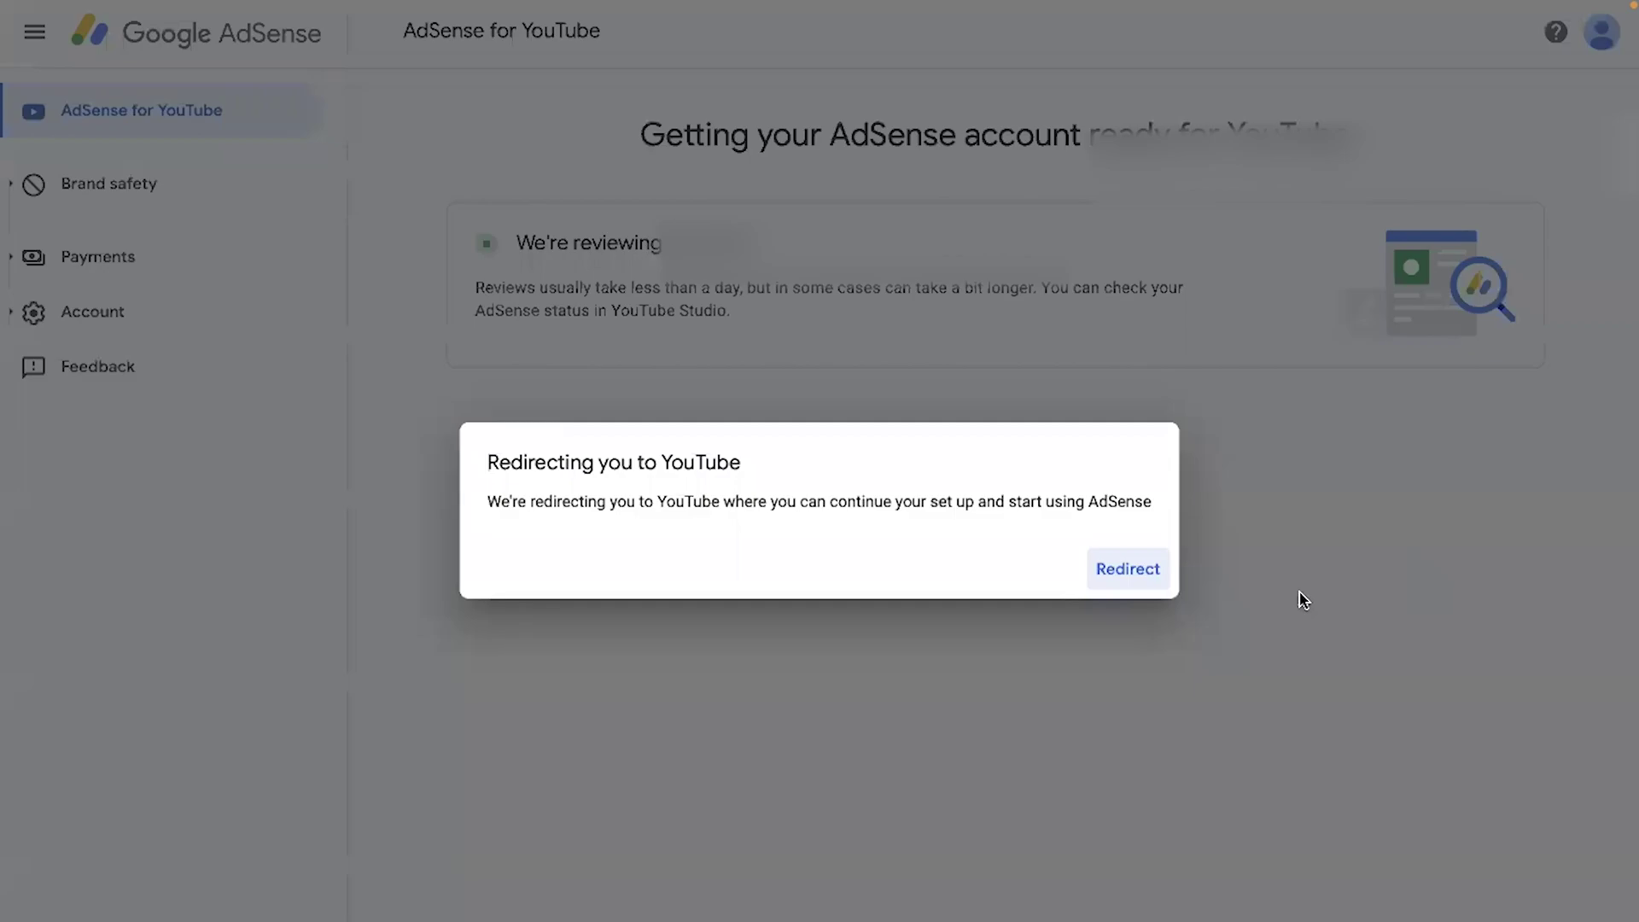
# Accept the redirect from Google AdSense back to YouTube
pyautogui.click(1145, 574)
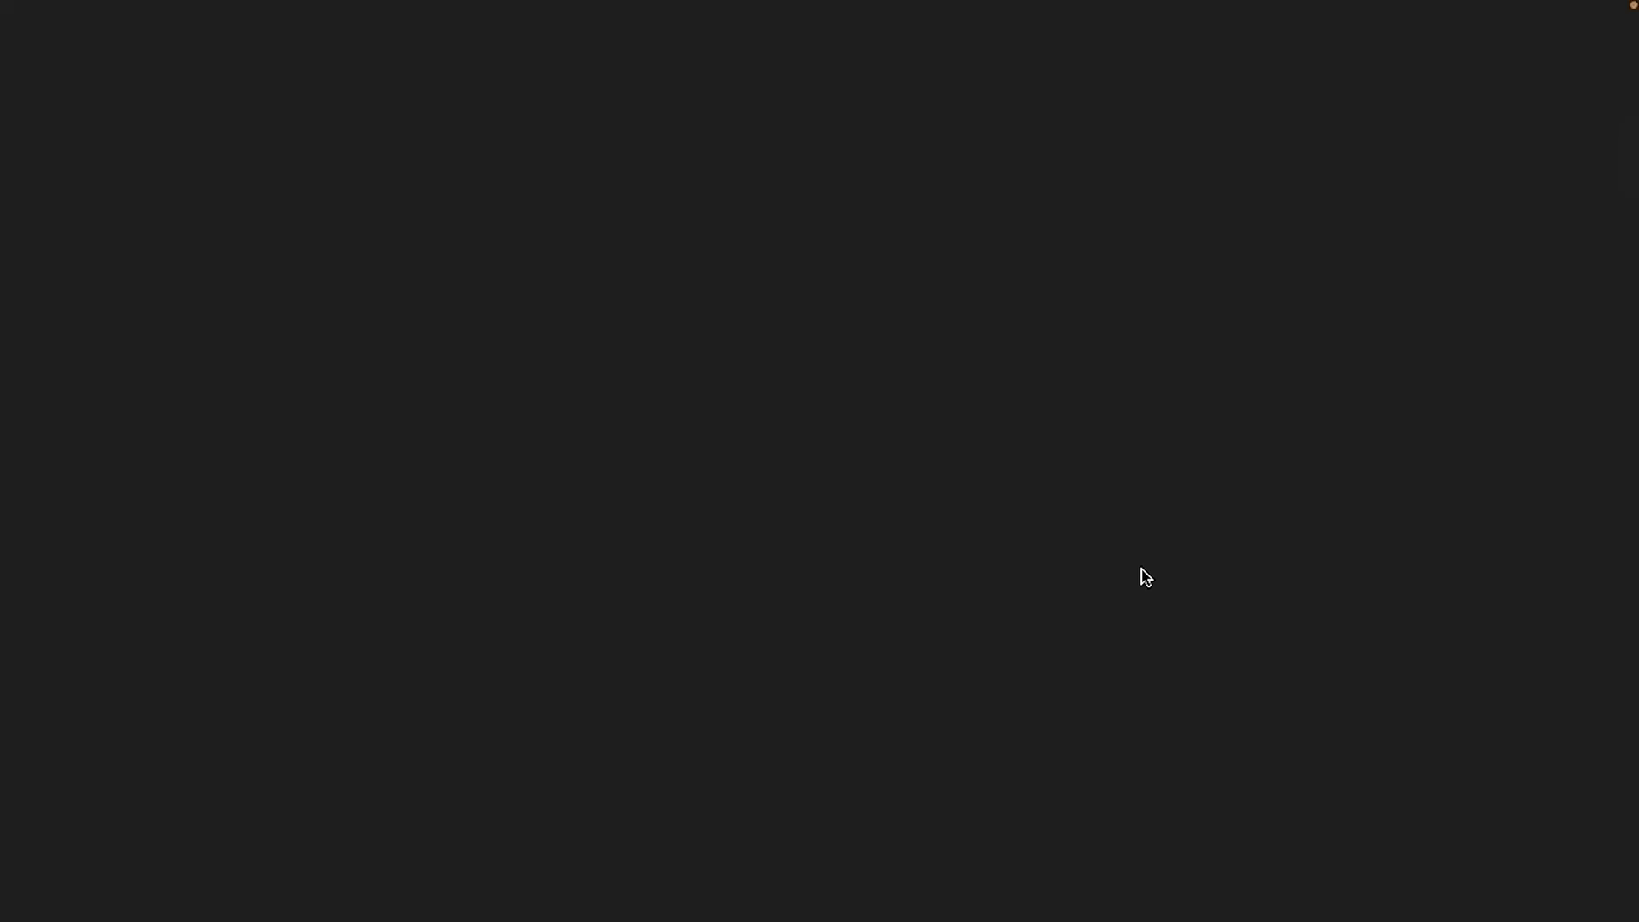